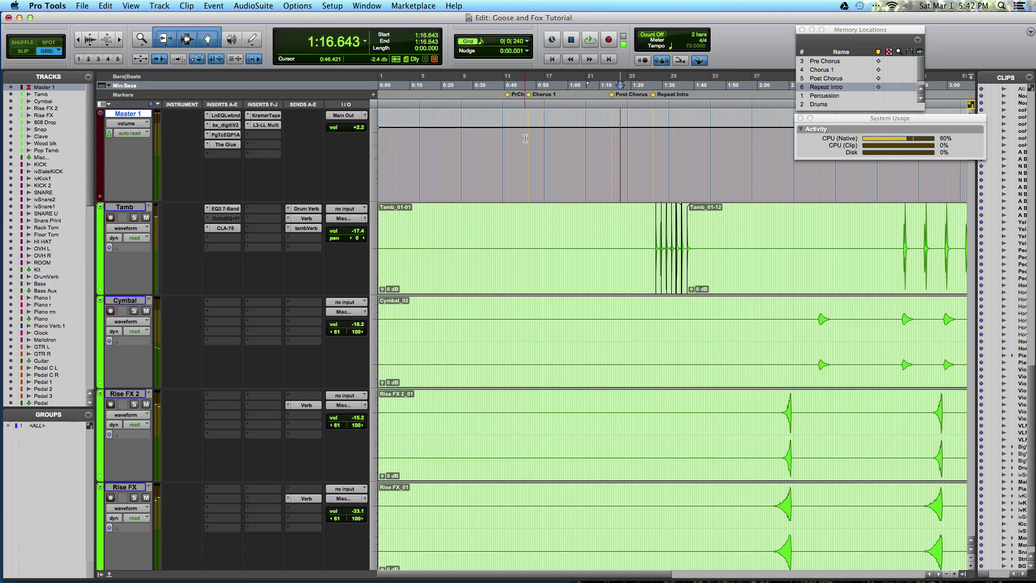
# Scroll through the session's tracks and zoom the timeline out to see more of the song.
pyautogui.scroll(-5, 525, 139)
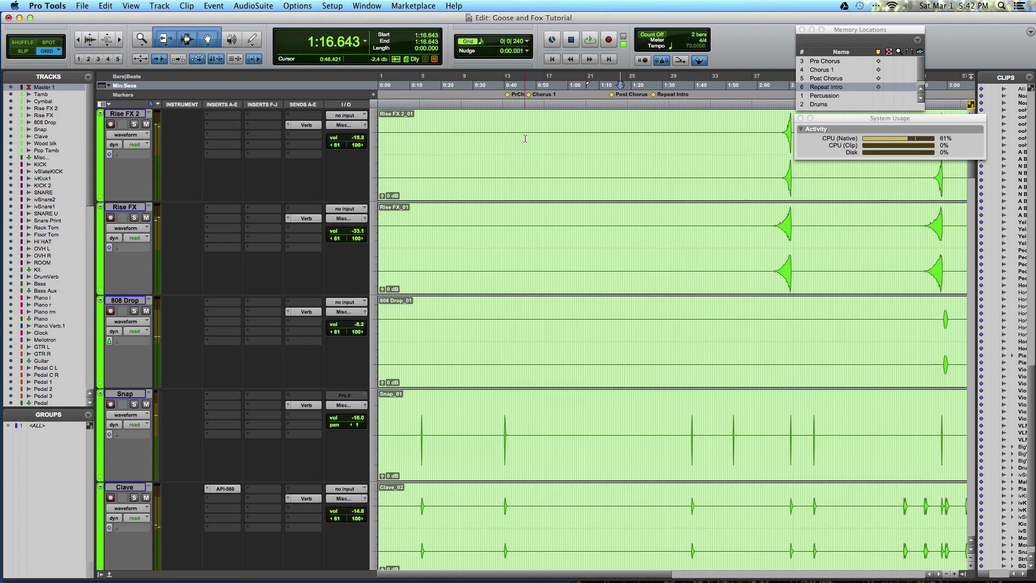
pyautogui.scroll(-8, 524, 139)
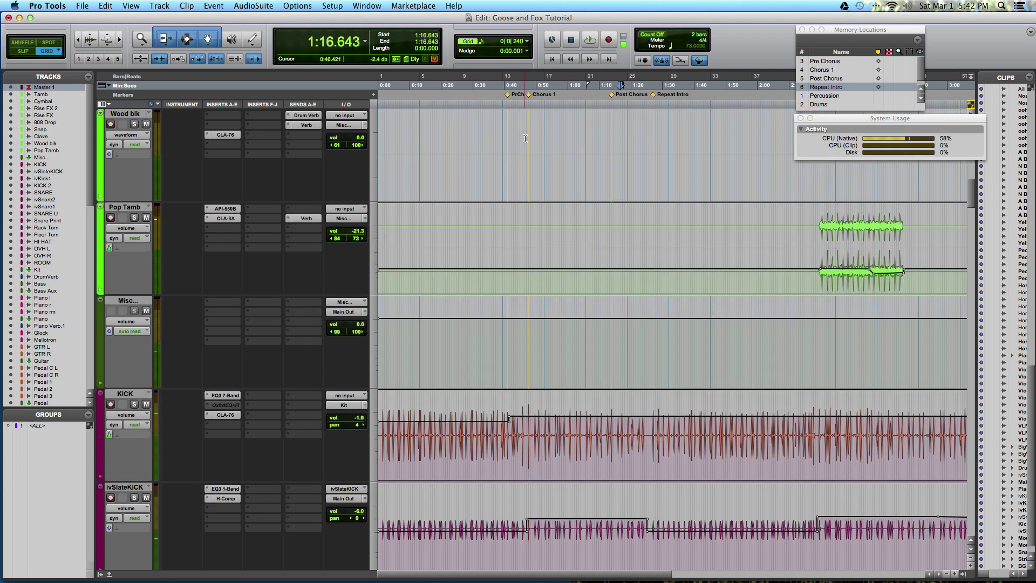
pyautogui.scroll(-12, 524, 139)
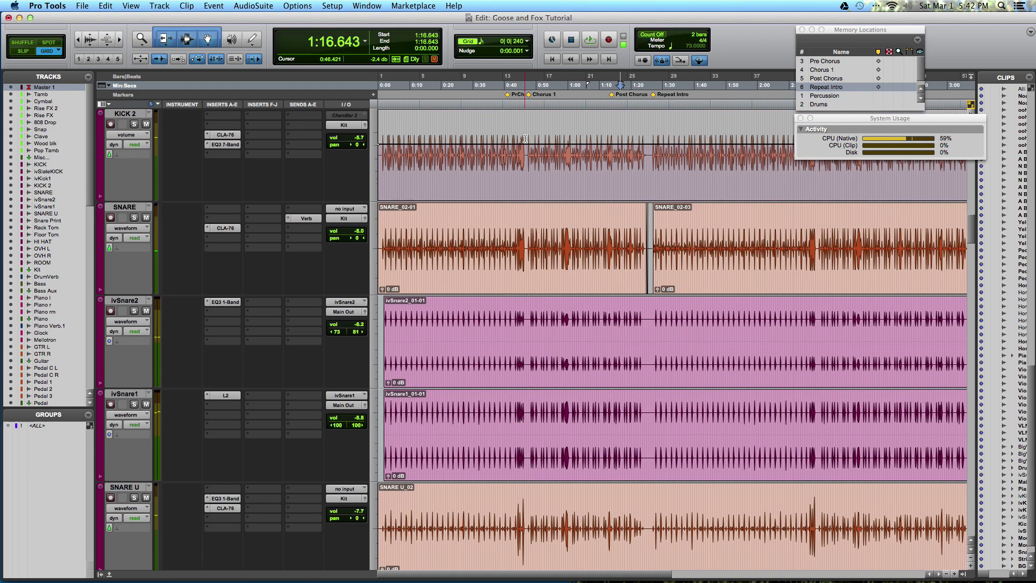
pyautogui.scroll(-9, 525, 138)
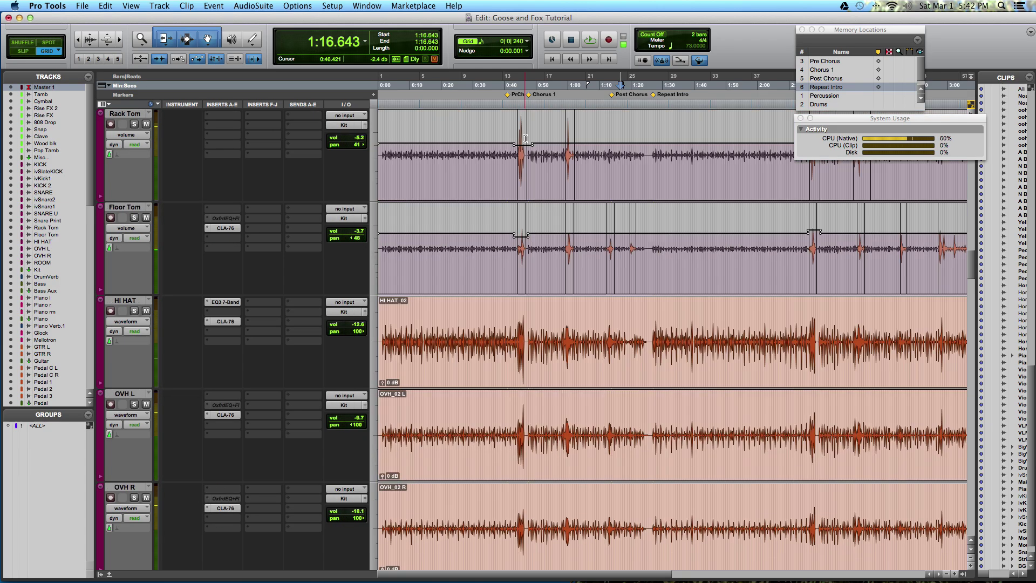
pyautogui.scroll(-3, 525, 139)
pyautogui.scroll(-8, 525, 139)
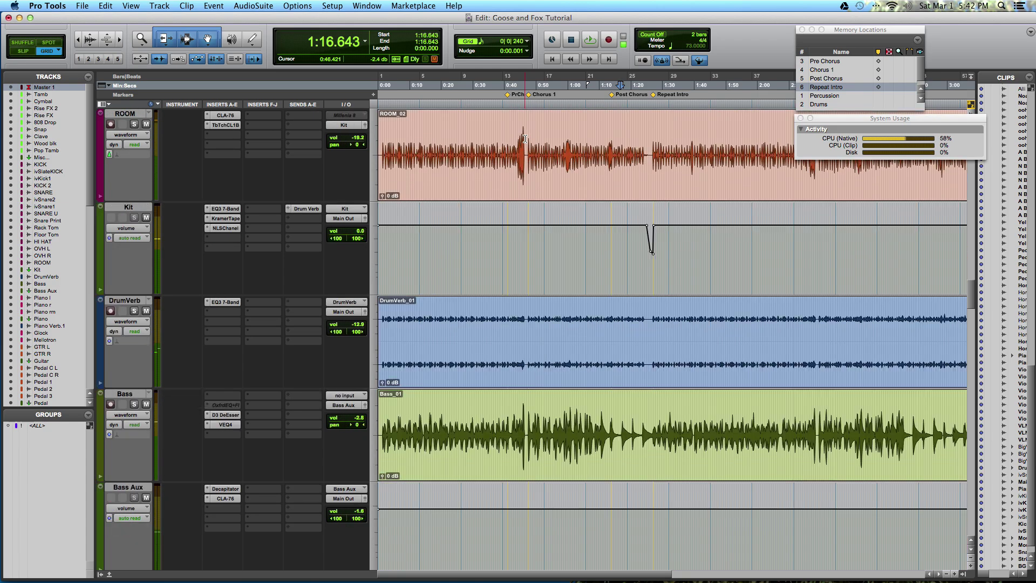
pyautogui.press('super+bracketleft')
pyautogui.scroll(-10, 525, 139)
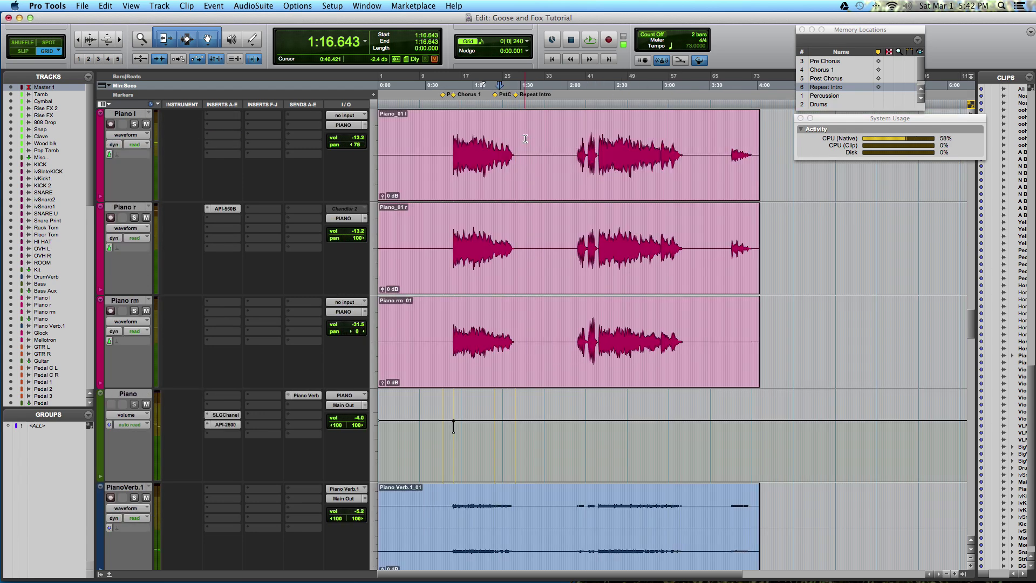
pyautogui.scroll(-6, 525, 139)
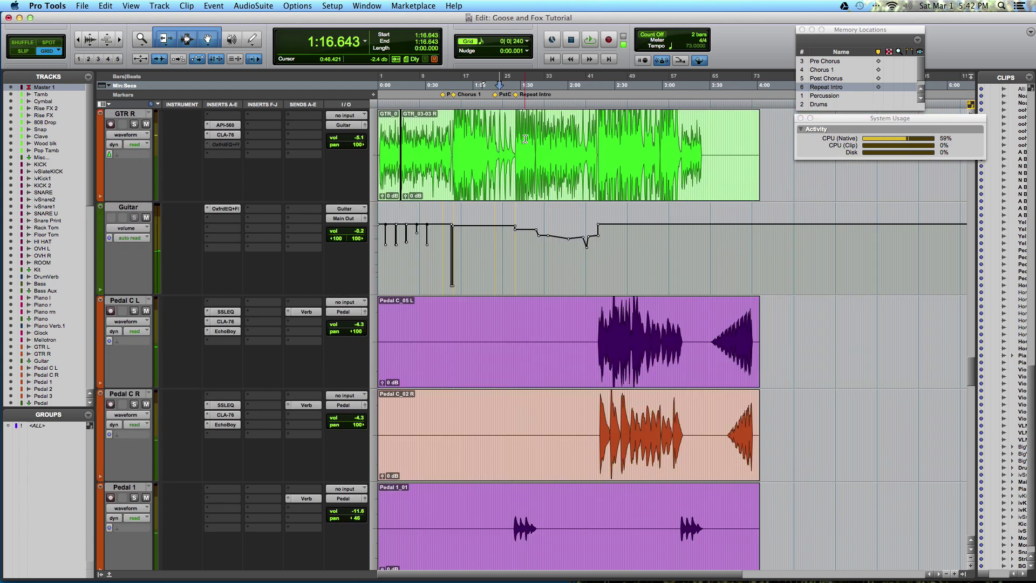
pyautogui.scroll(-3, 525, 139)
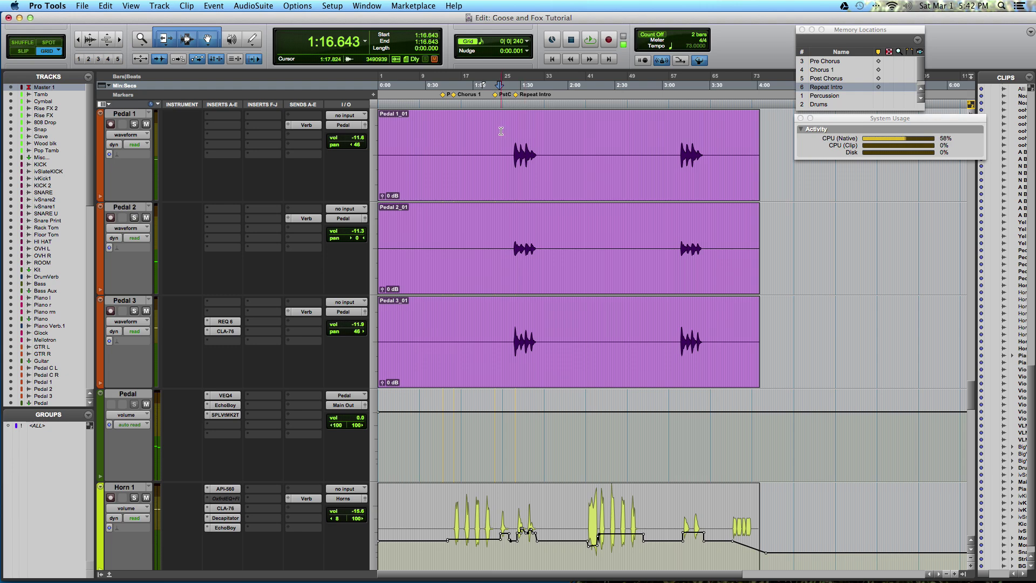
pyautogui.scroll(-10, 499, 130)
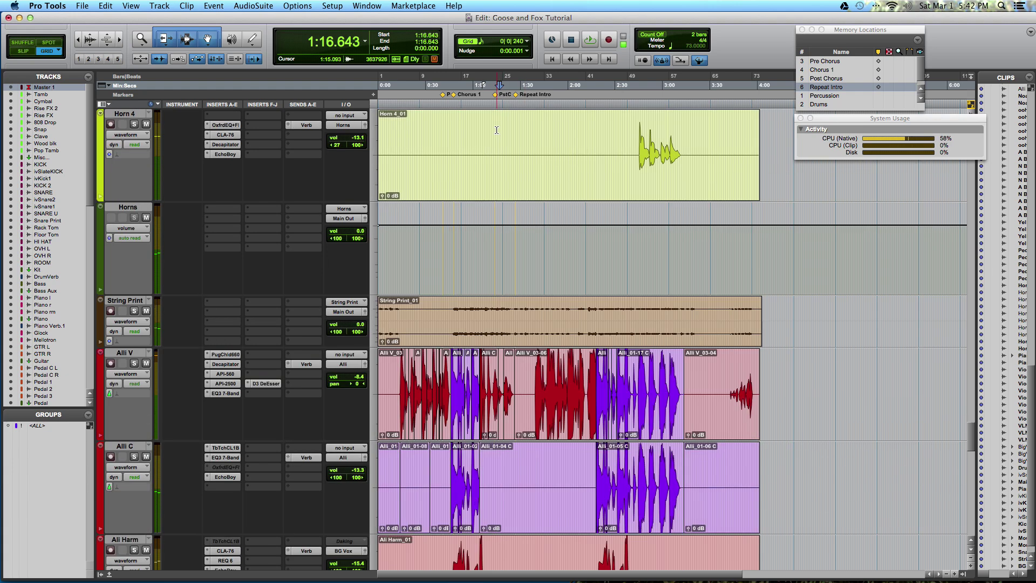
pyautogui.scroll(-3, 497, 130)
pyautogui.scroll(-2, 447, 153)
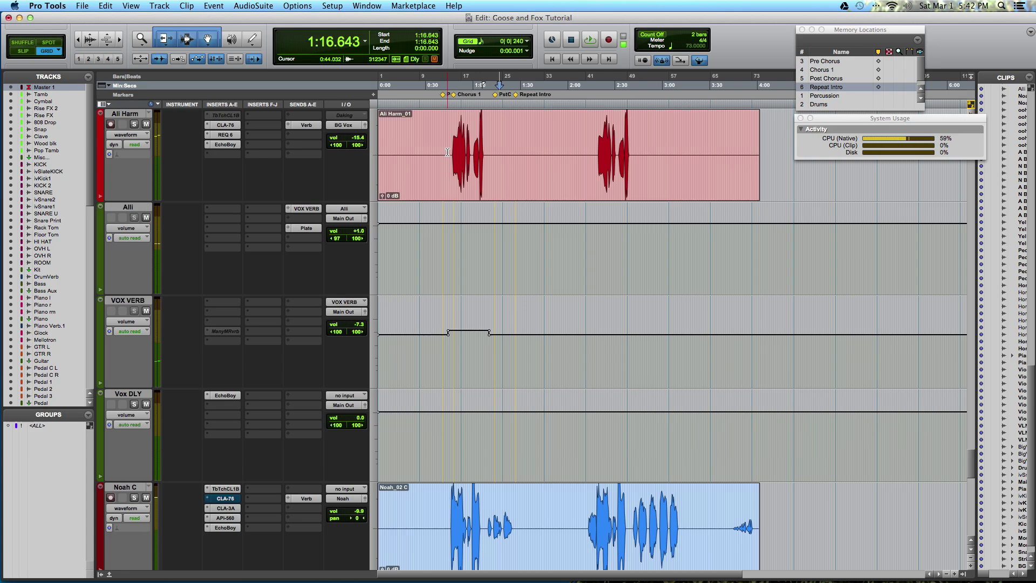
pyautogui.scroll(-6, 447, 152)
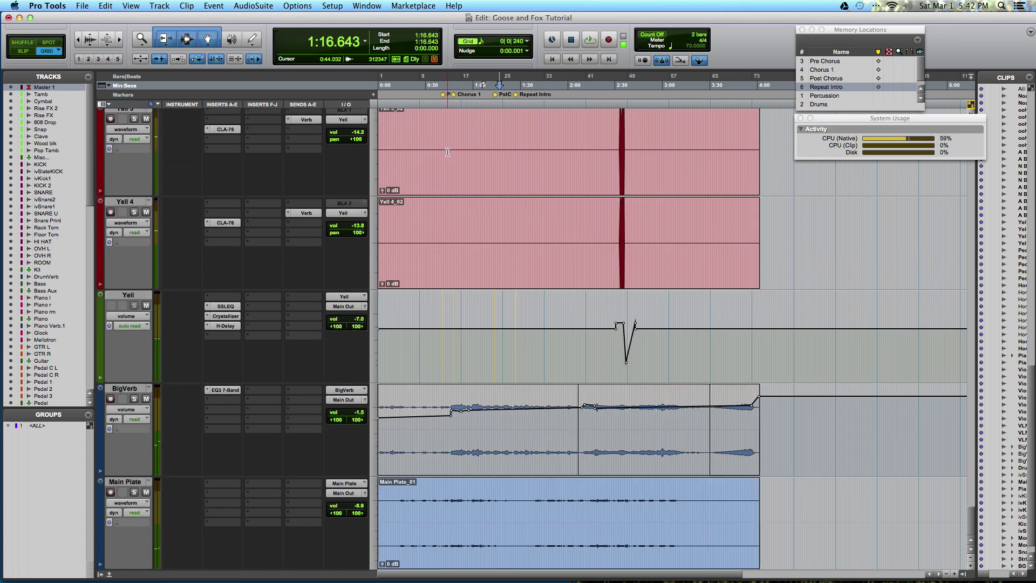
pyautogui.scroll(20, 447, 152)
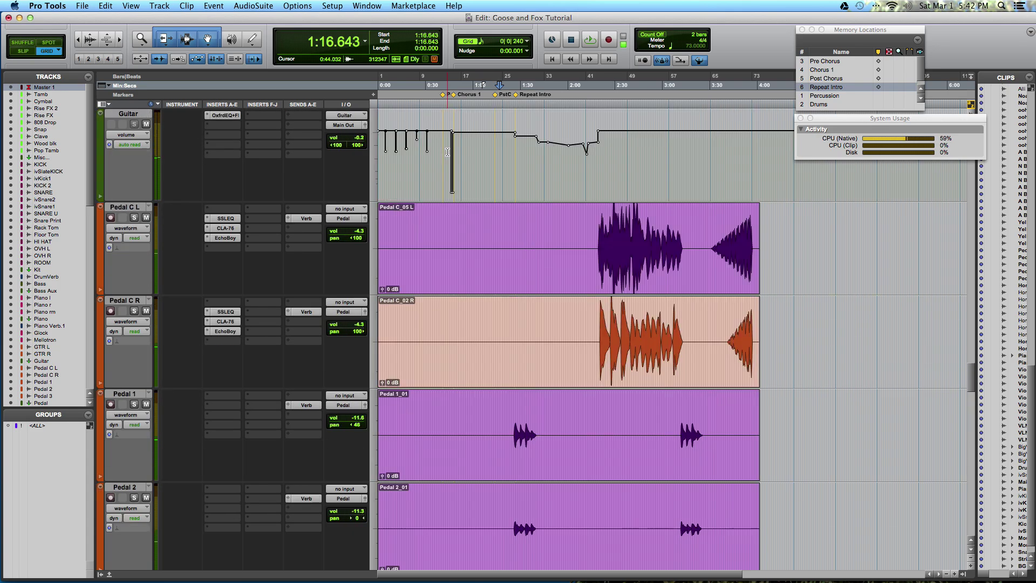
pyautogui.scroll(20, 448, 153)
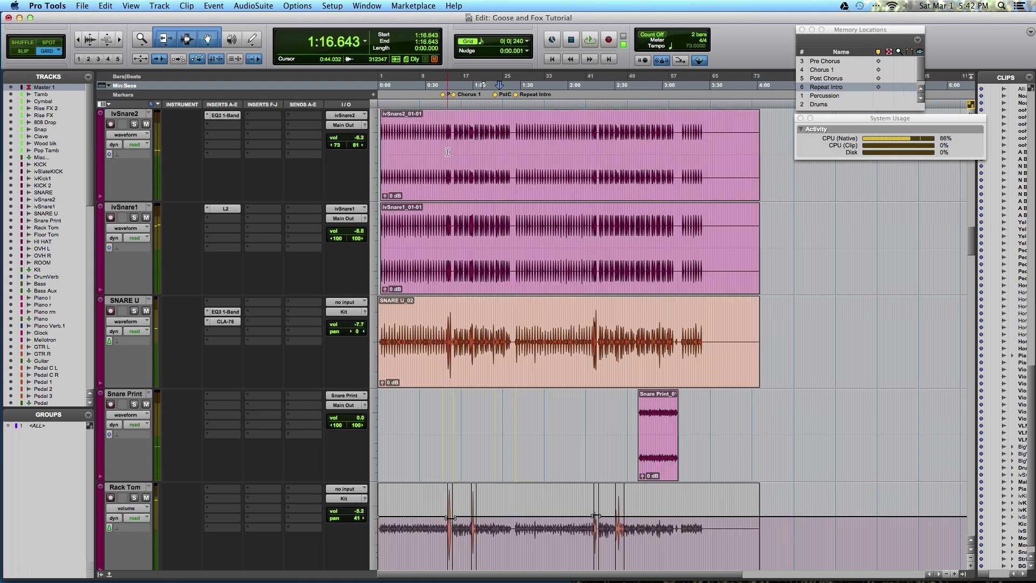
pyautogui.scroll(10, 447, 152)
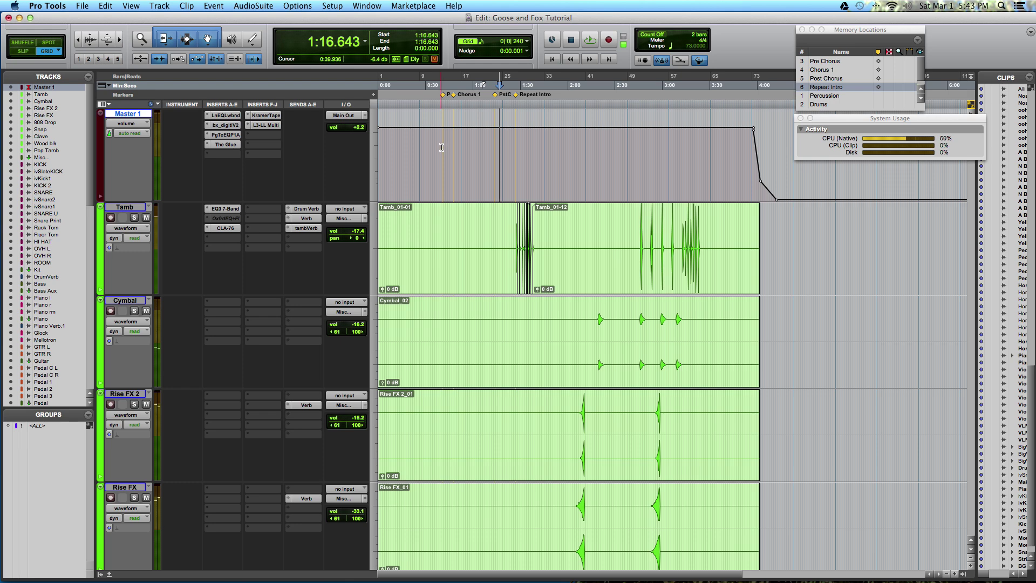
# Zoom in to inspect 0:40.273 and 1:14.794, then play from the Repeat Intro marker.
pyautogui.click(441, 147)
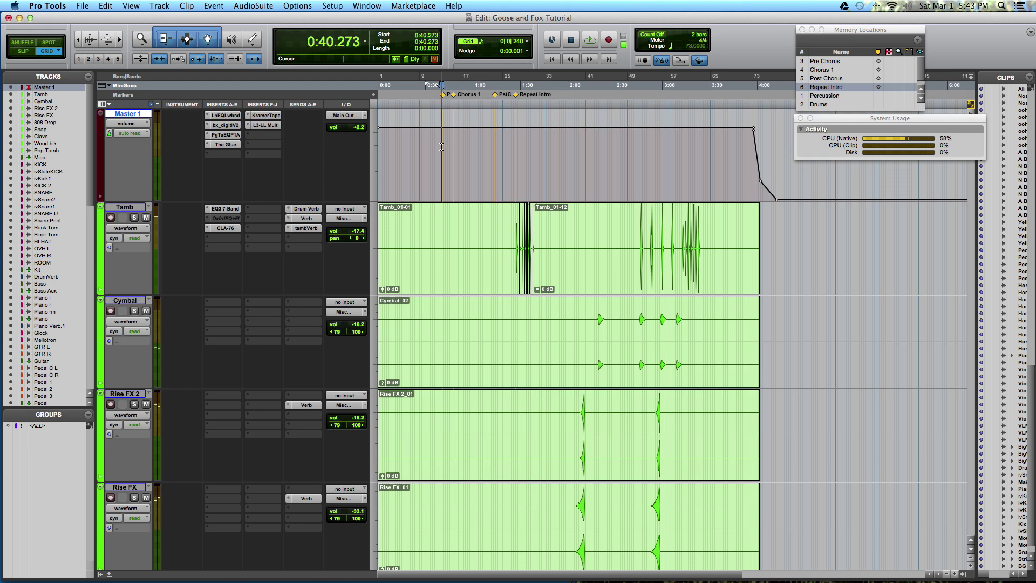
pyautogui.press('super+bracketright')
pyautogui.press('super+bracketright')
pyautogui.press('super+bracketleft')
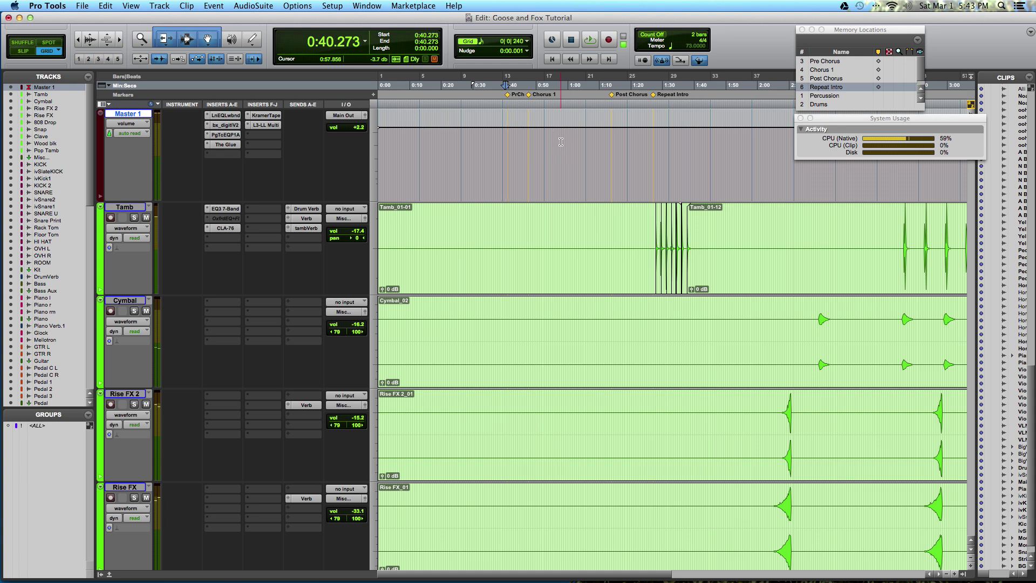
pyautogui.press('super+bracketleft')
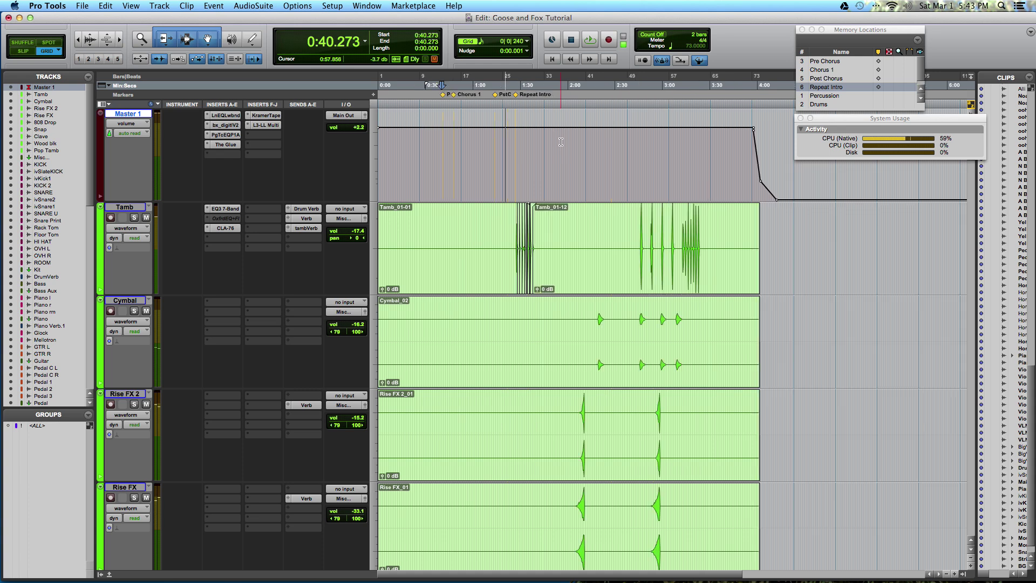
pyautogui.click(496, 149)
pyautogui.press('super+bracketright')
pyautogui.press('super+bracketright')
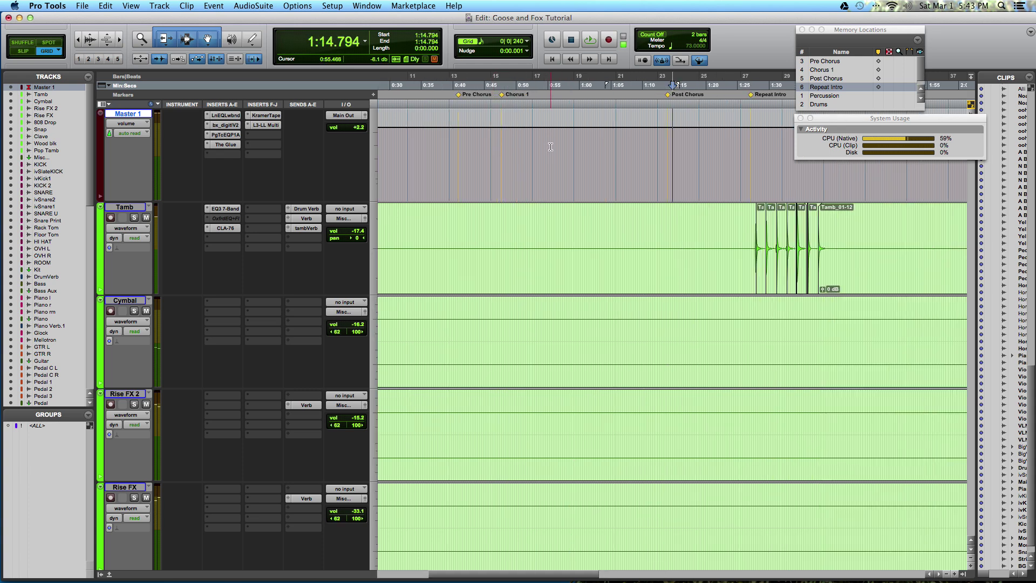
pyautogui.press('super+bracketleft')
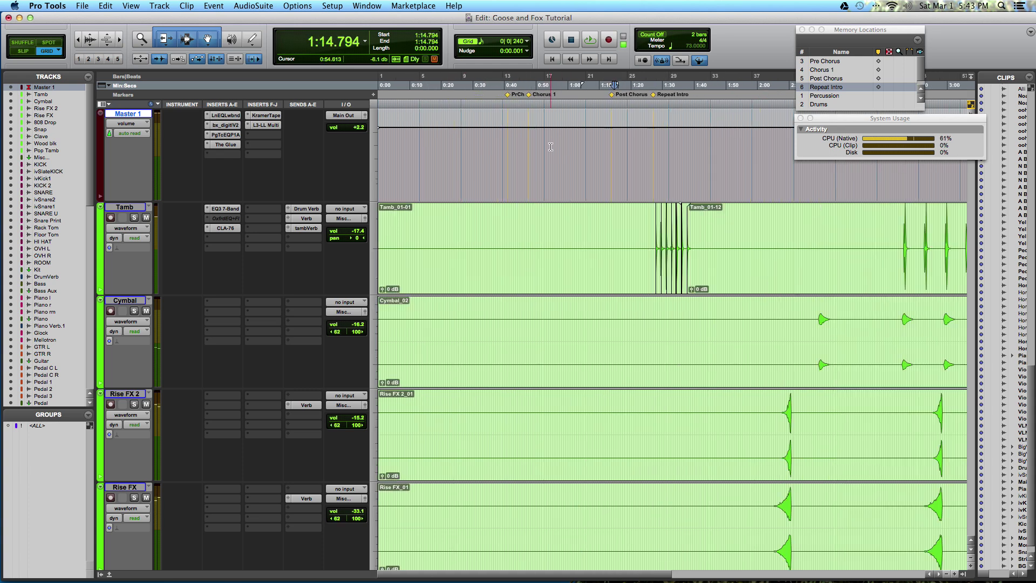
pyautogui.click(654, 94)
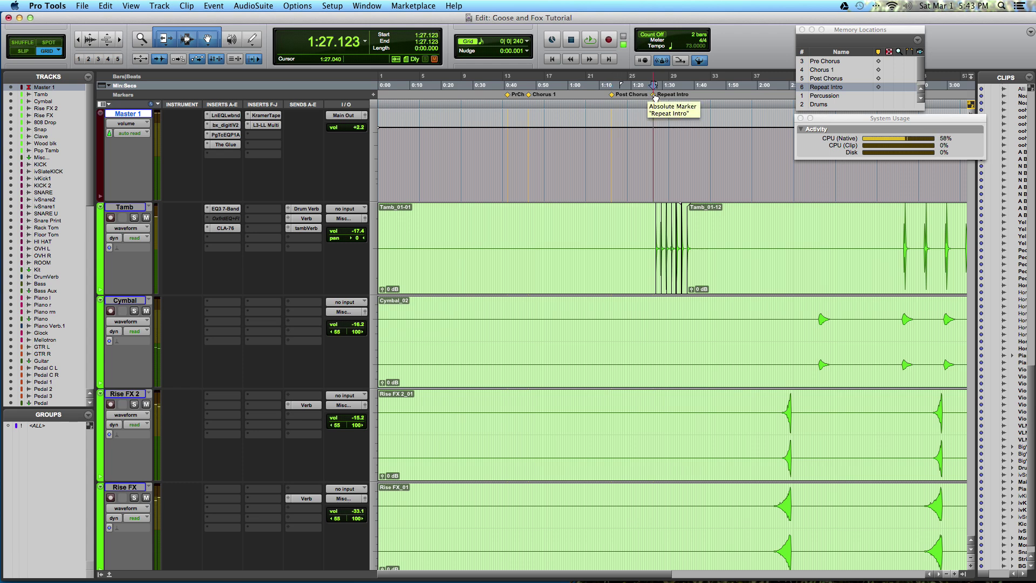
pyautogui.press('space')
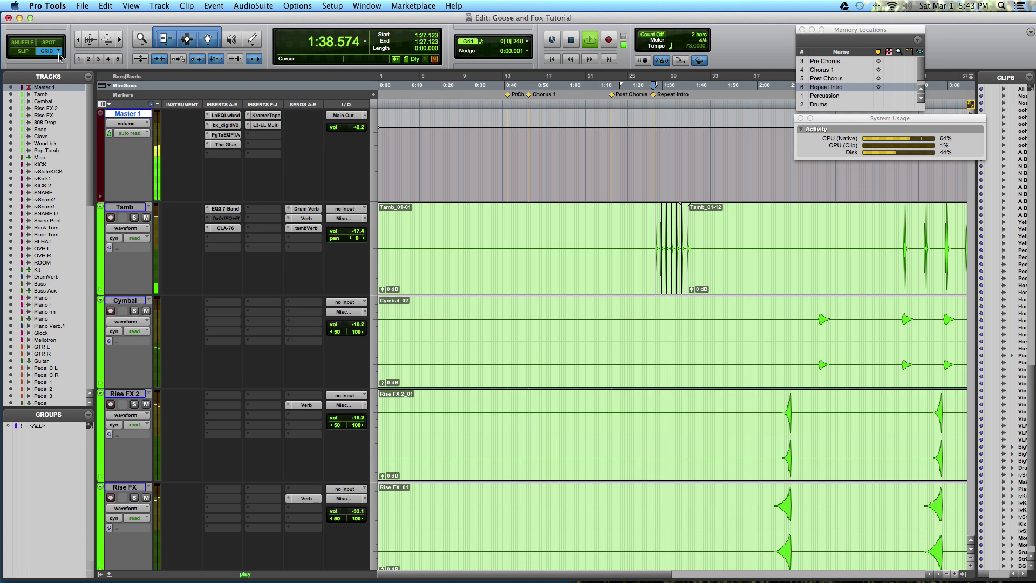
# During playback add a memory location named 'Verse 2', then stop the transport.
pyautogui.press('KP_Enter')
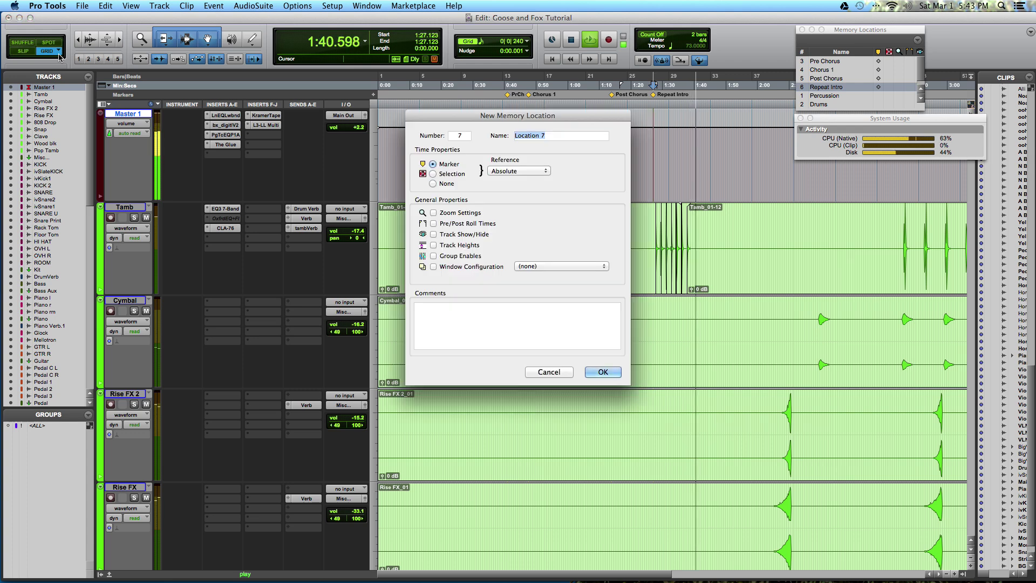
pyautogui.write('Verse 2')
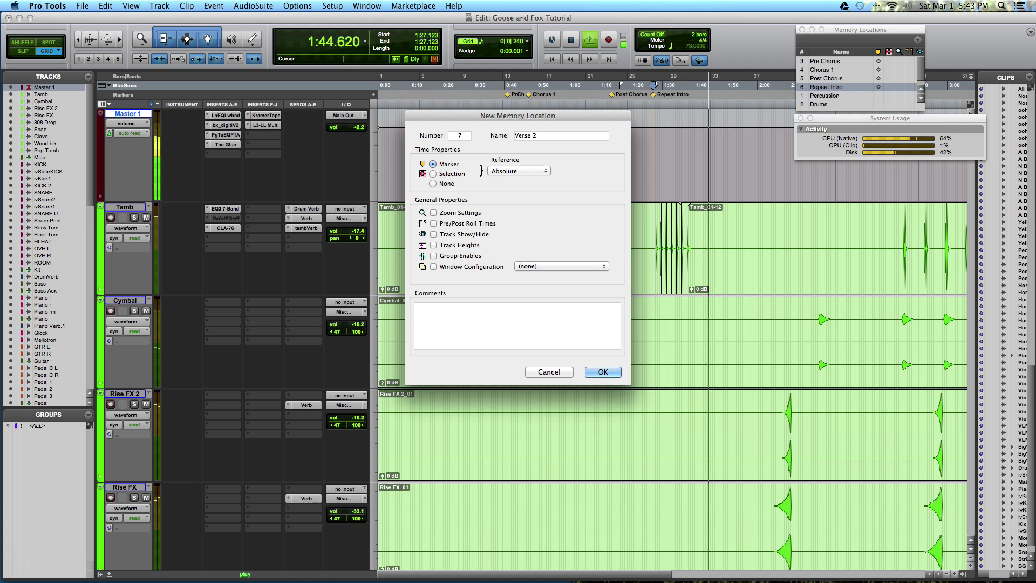
pyautogui.press('Return')
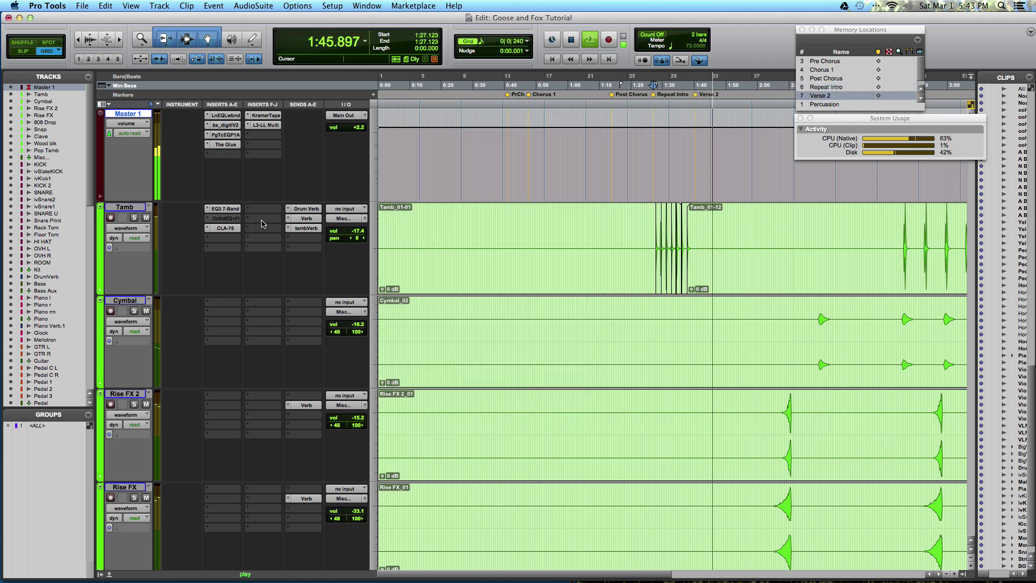
pyautogui.press('space')
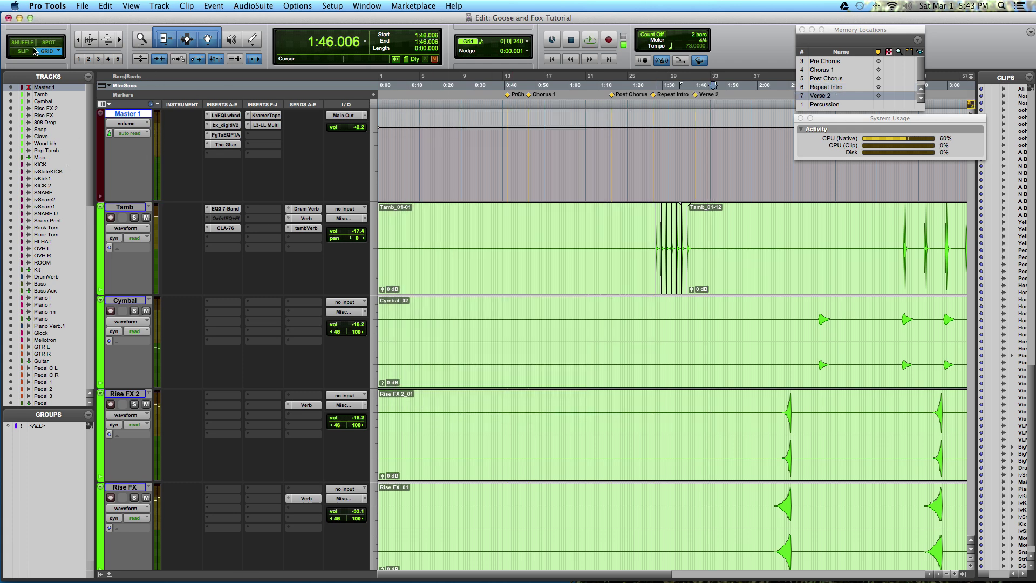
# Check the Verse 2 marker, play briefly from Chorus 1, then zoom out to the whole song.
pyautogui.click(698, 96)
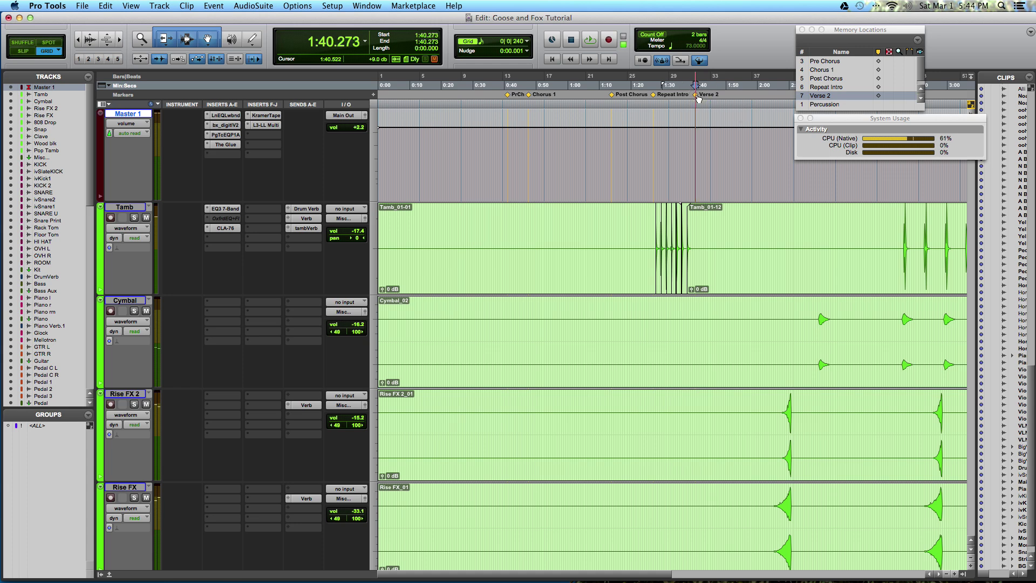
pyautogui.press('super+bracketright')
pyautogui.press('super+bracketright')
pyautogui.press('super+bracketright')
pyautogui.press('super+bracketright')
pyautogui.press('super+bracketright')
pyautogui.press('super+bracketright')
pyautogui.press('super+bracketright')
pyautogui.press('super+bracketright')
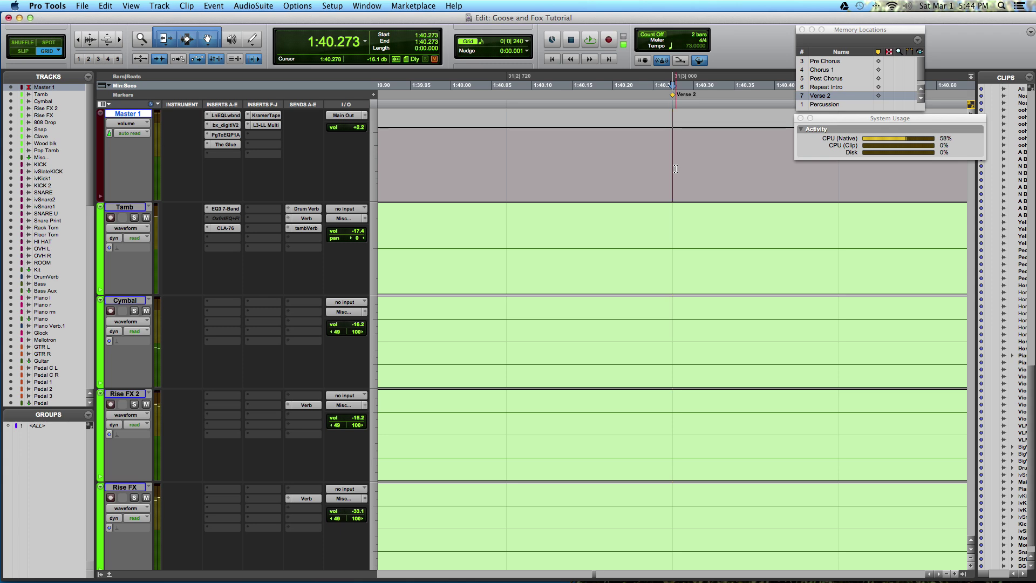
pyautogui.press('super+bracketleft')
pyautogui.press('super+bracketleft')
pyautogui.press('super+bracketleft')
pyautogui.press('super+bracketleft')
pyautogui.press('super+bracketleft')
pyautogui.press('super+bracketleft')
pyautogui.press('super+bracketleft')
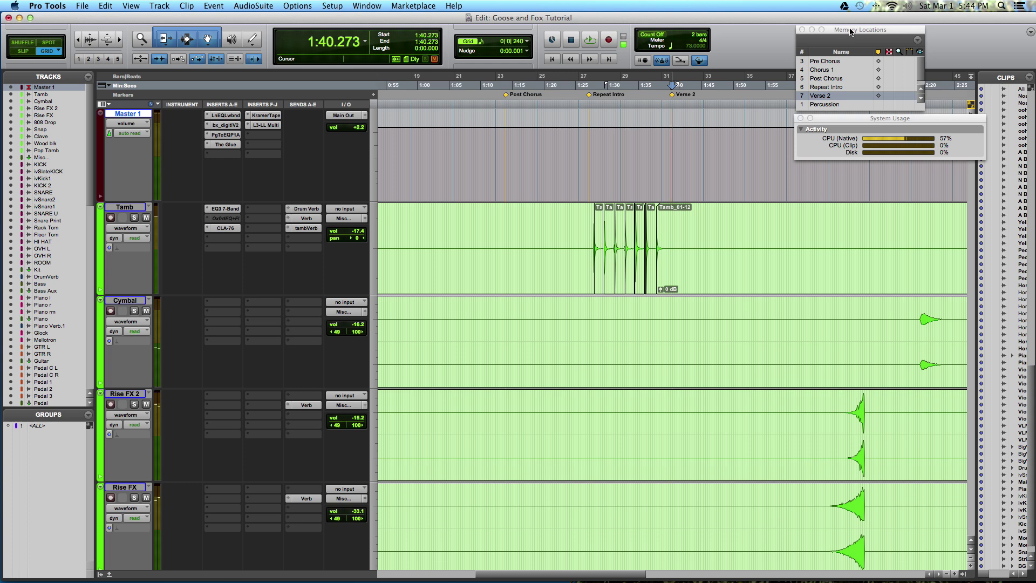
pyautogui.click(829, 74)
pyautogui.press('space')
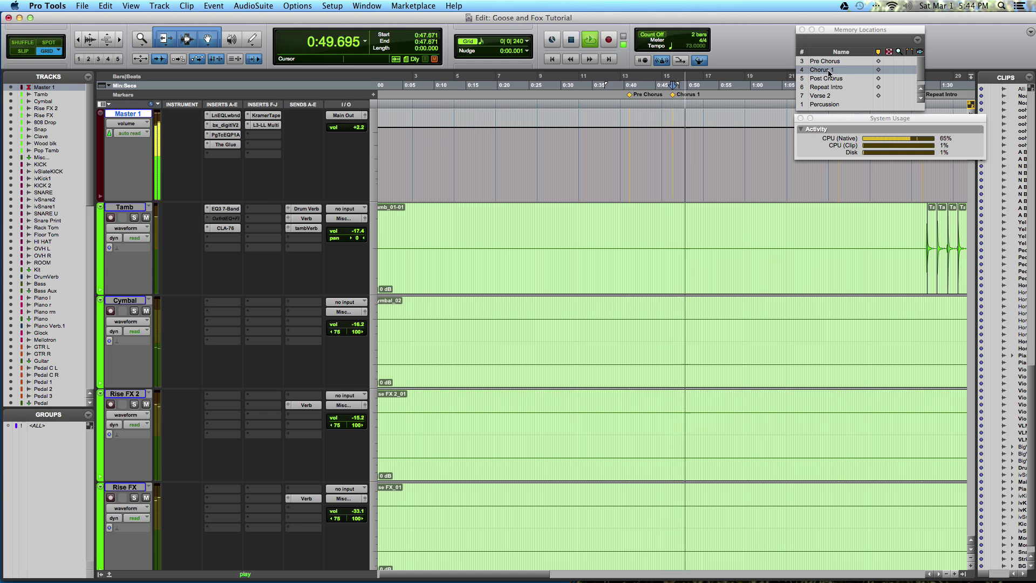
pyautogui.press('space')
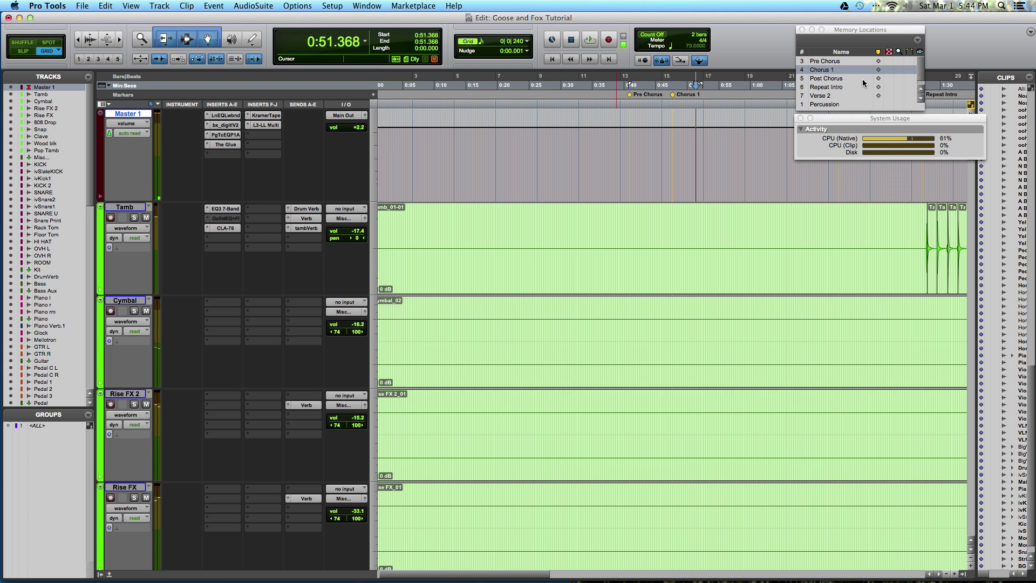
pyautogui.press('super+bracketleft')
pyautogui.press('super+bracketleft')
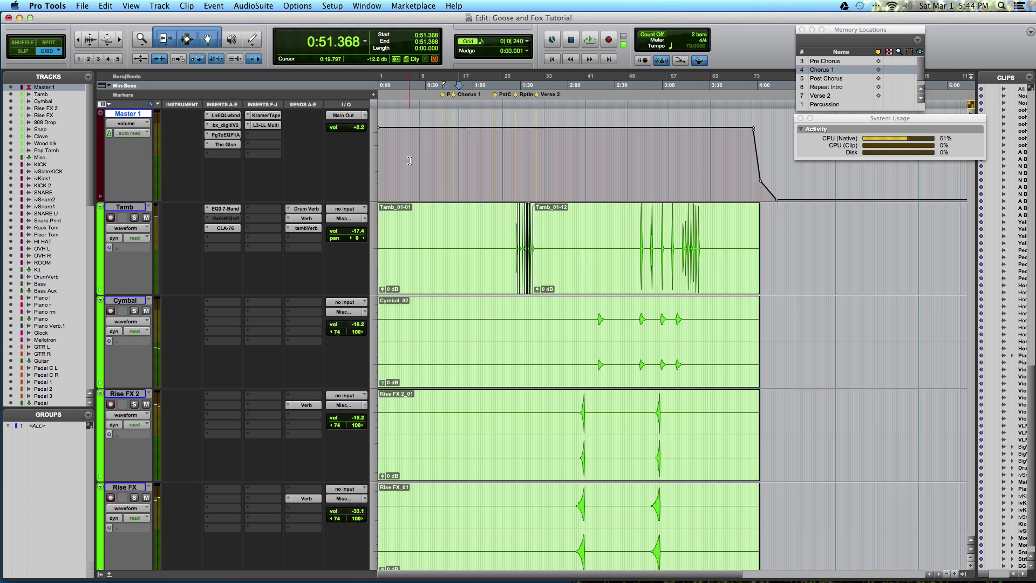
# Select the Tamb track as the start of the percussion range.
pyautogui.scroll(-3, 200, 191)
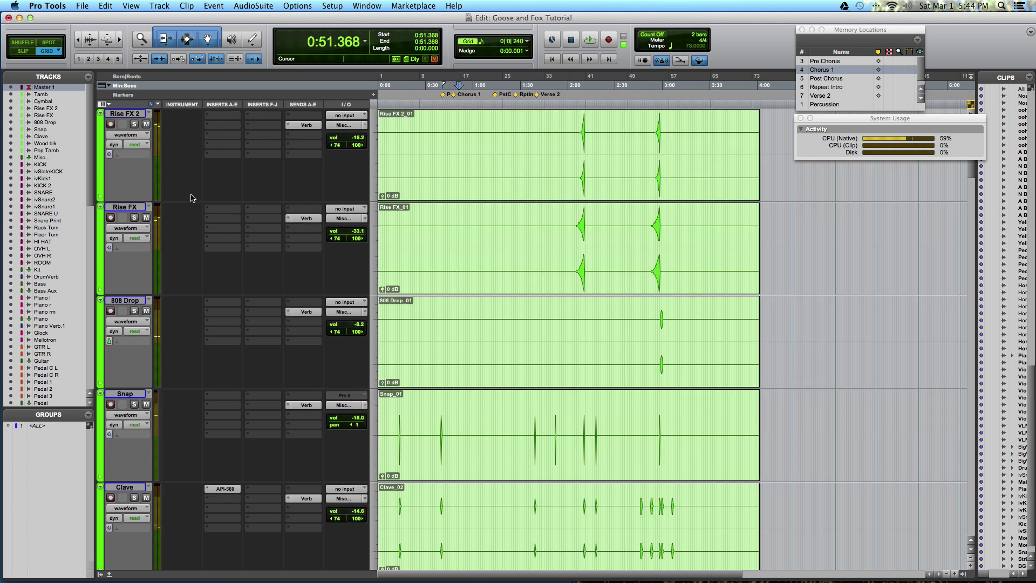
pyautogui.scroll(3, 191, 197)
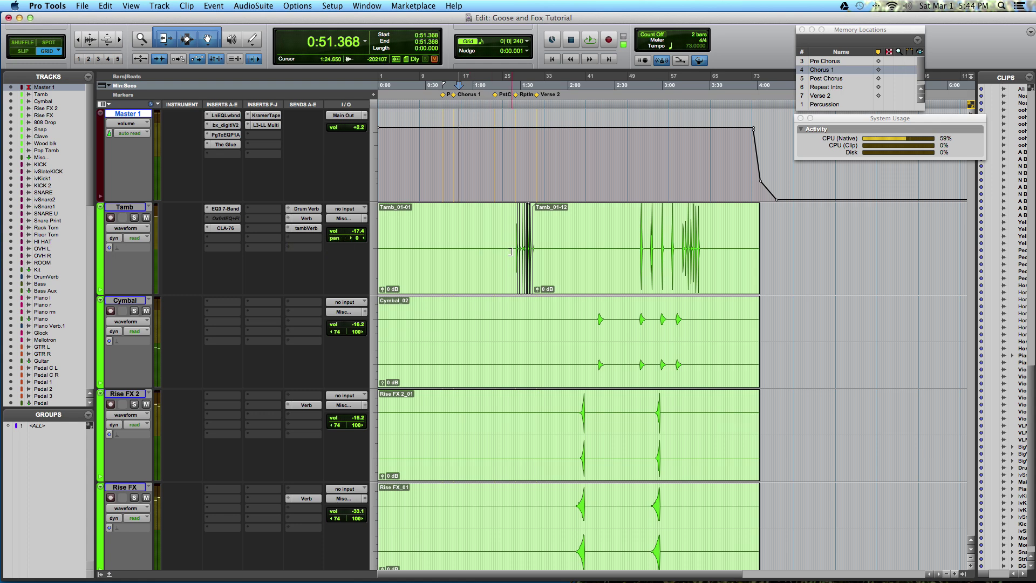
pyautogui.click(125, 207)
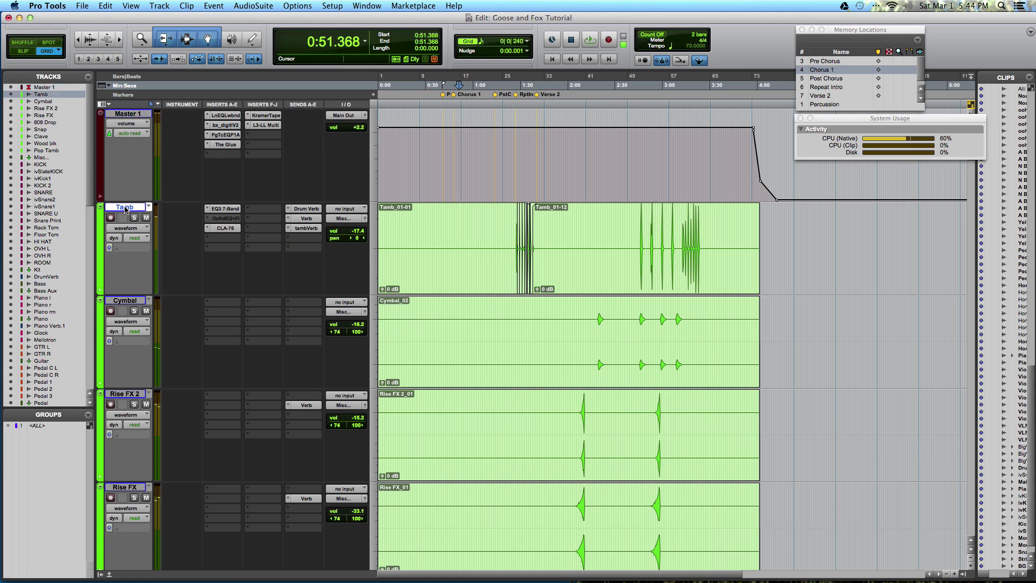
pyautogui.scroll(-10, 124, 209)
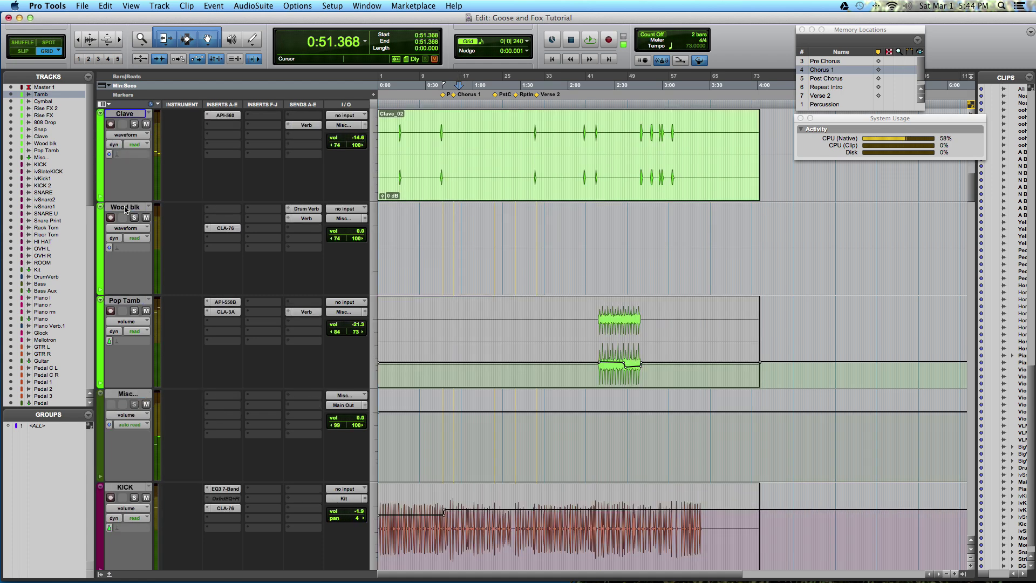
# Extend the selection to Misc… and create a group named 'Percussion' from Tamb through Misc….
pyautogui.keyDown('shift'); pyautogui.click(127, 394); pyautogui.keyUp('shift')
pyautogui.click(128, 395)
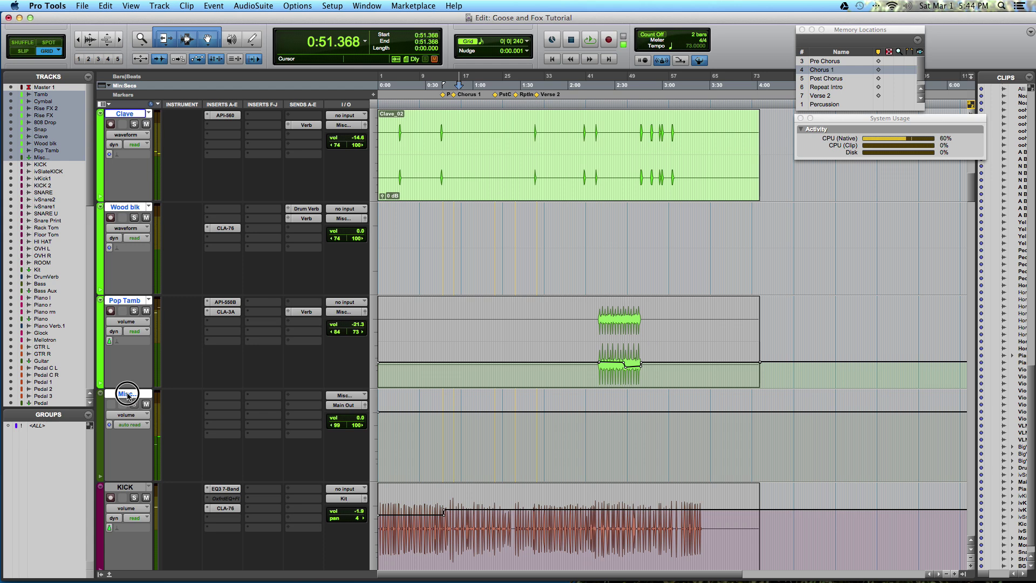
pyautogui.press('super+g')
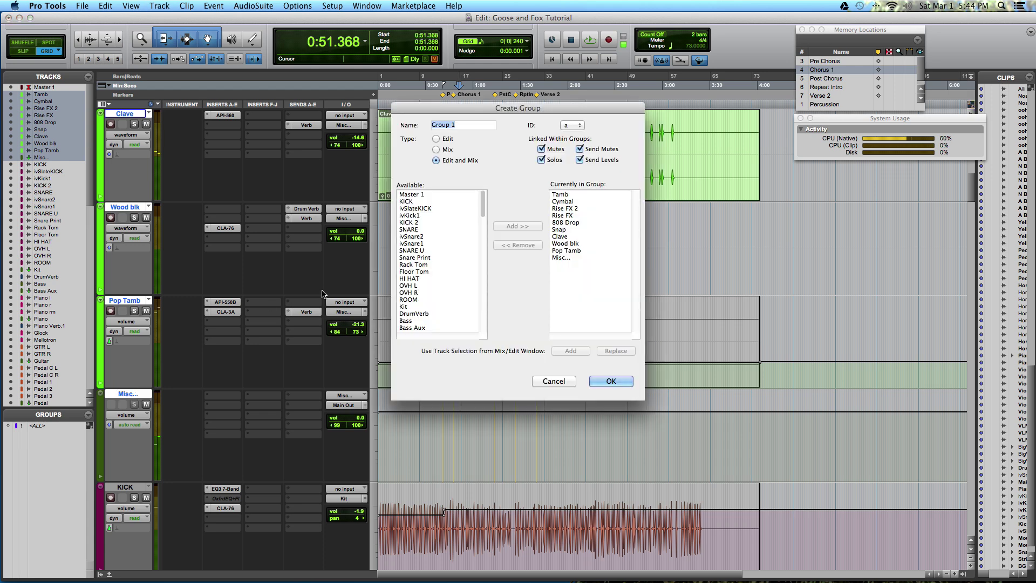
pyautogui.write('Percussion')
pyautogui.click(618, 388)
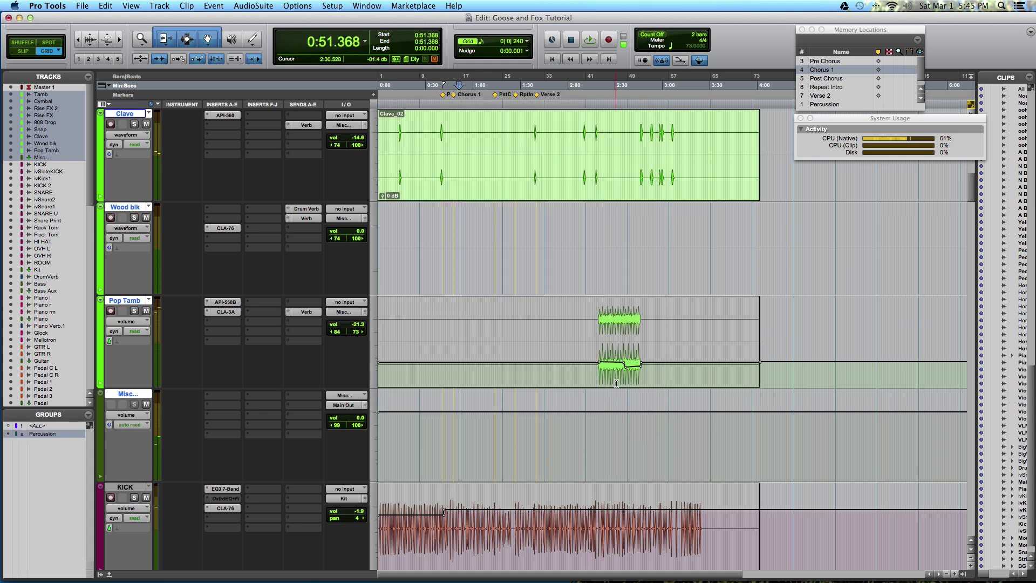
# Solo and unsolo Pop Tamb to confirm the Percussion group solos together.
pyautogui.click(134, 312)
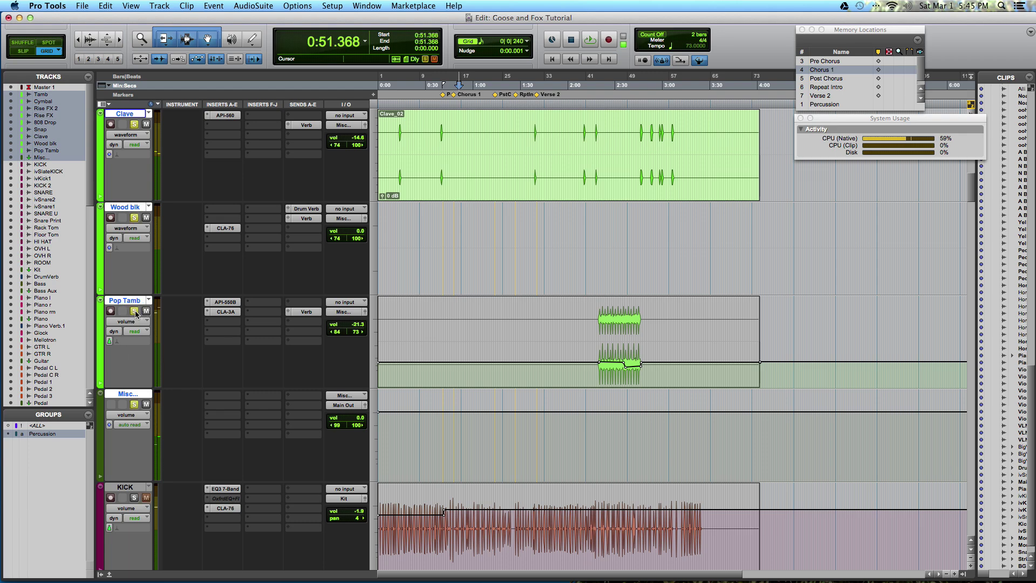
pyautogui.scroll(5, 136, 313)
pyautogui.click(134, 311)
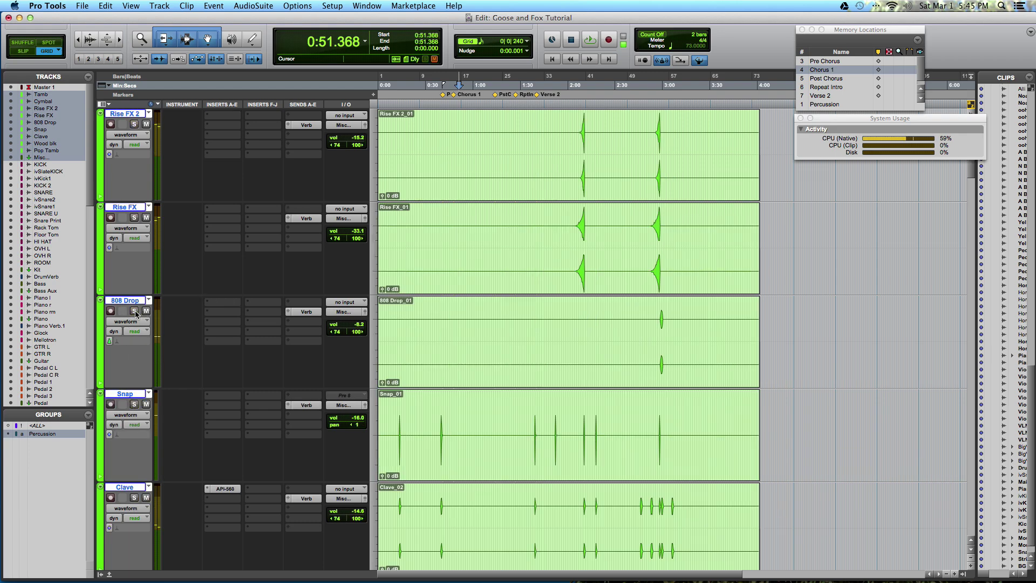
pyautogui.scroll(-8, 135, 313)
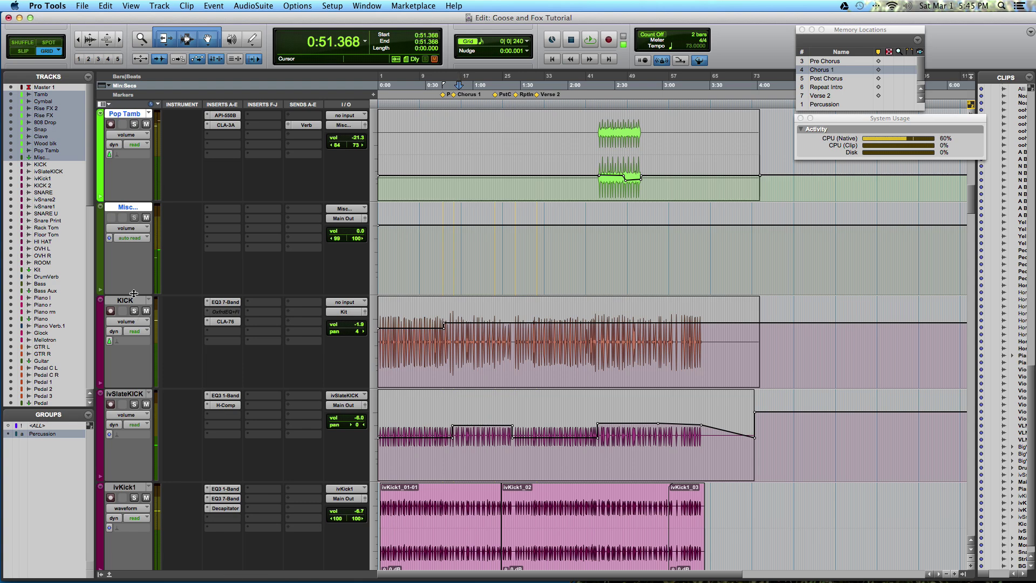
# Group the KICK through Kit tracks as 'Drums'.
pyautogui.click(131, 302)
pyautogui.scroll(-6, 131, 303)
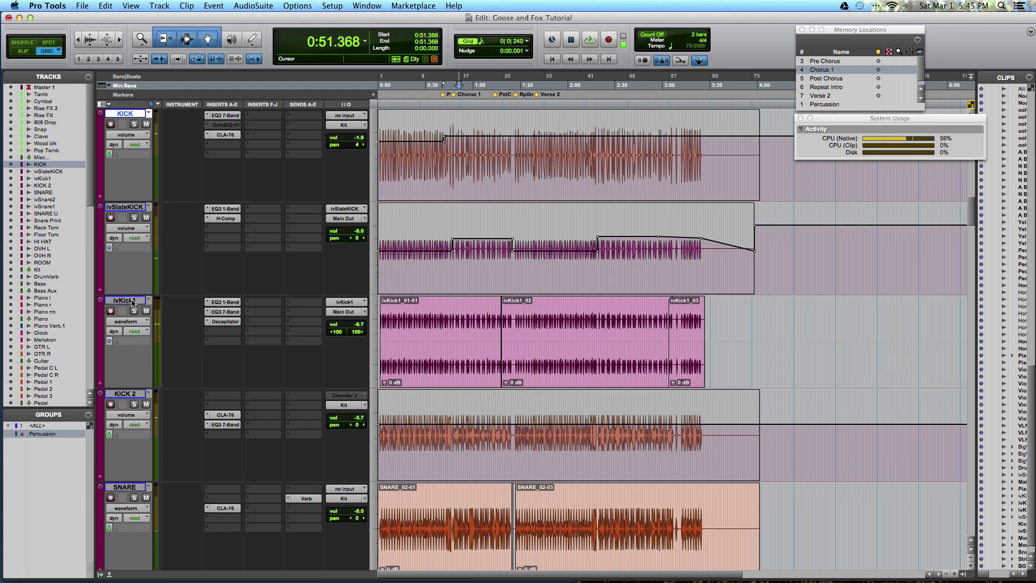
pyautogui.scroll(-12, 132, 303)
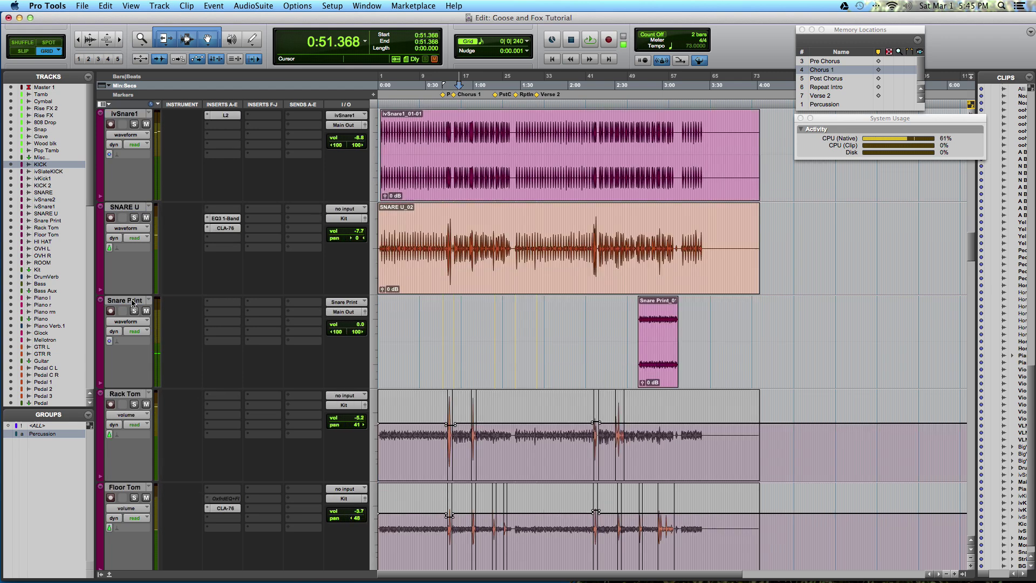
pyautogui.scroll(-5, 132, 303)
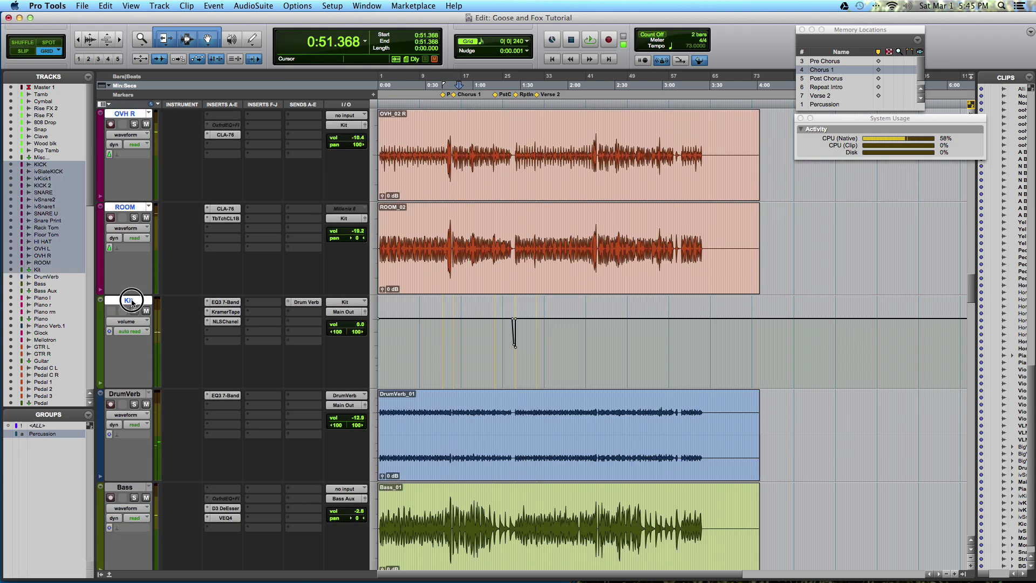
pyautogui.press('super+g')
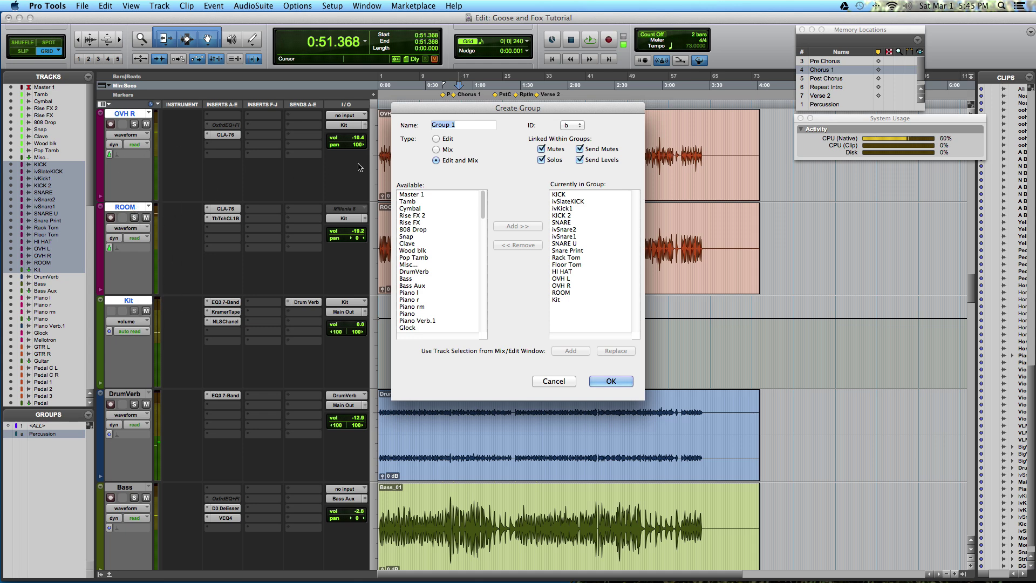
pyautogui.write('Drums')
pyautogui.press('Return')
pyautogui.scroll(-1, 157, 383)
pyautogui.scroll(-1, 156, 383)
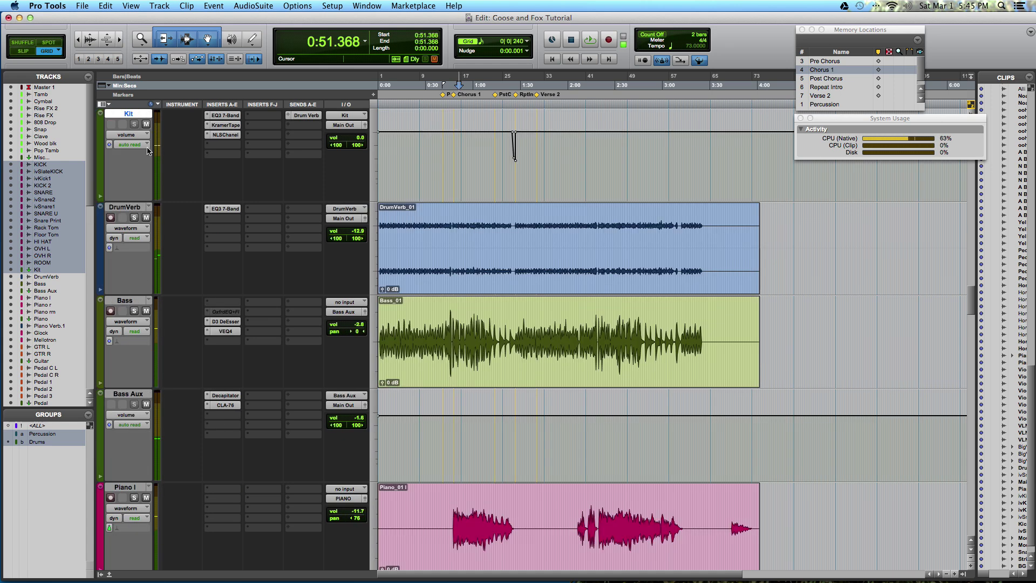
# Group Piano l through Mellotron as 'Keys', then select the GTR L track.
pyautogui.scroll(-1, 154, 318)
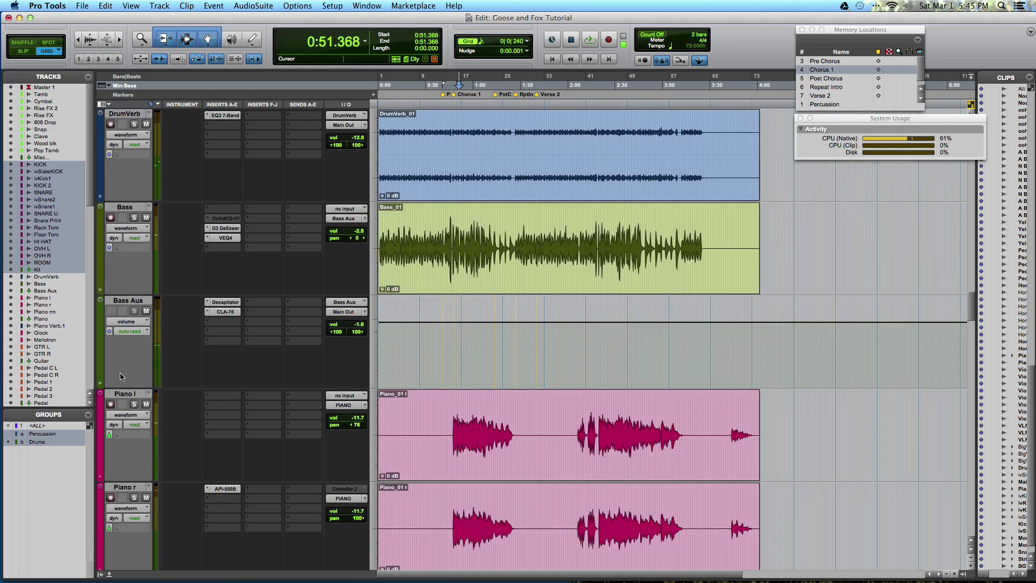
pyautogui.click(132, 395)
pyautogui.scroll(-2, 170, 333)
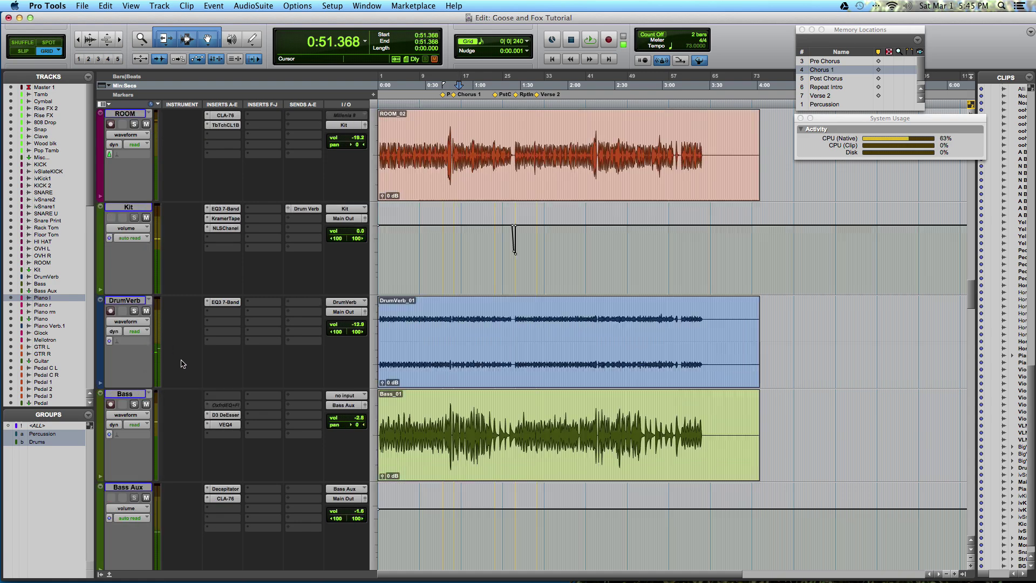
pyautogui.scroll(-4, 182, 363)
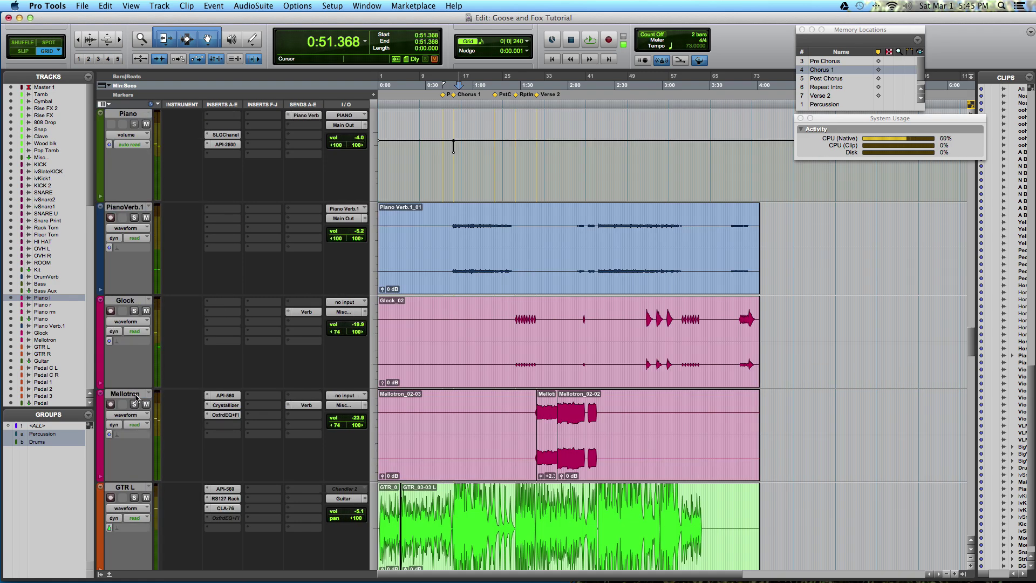
pyautogui.scroll(1, 135, 398)
pyautogui.scroll(-2, 136, 398)
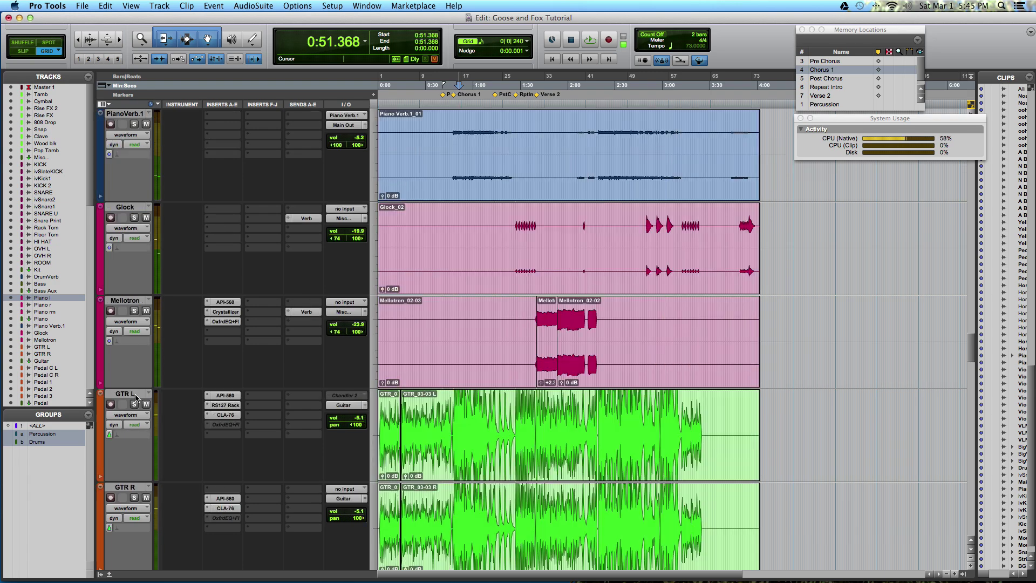
pyautogui.keyDown('shift'); pyautogui.click(126, 300); pyautogui.keyUp('shift')
pyautogui.scroll(5, 132, 304)
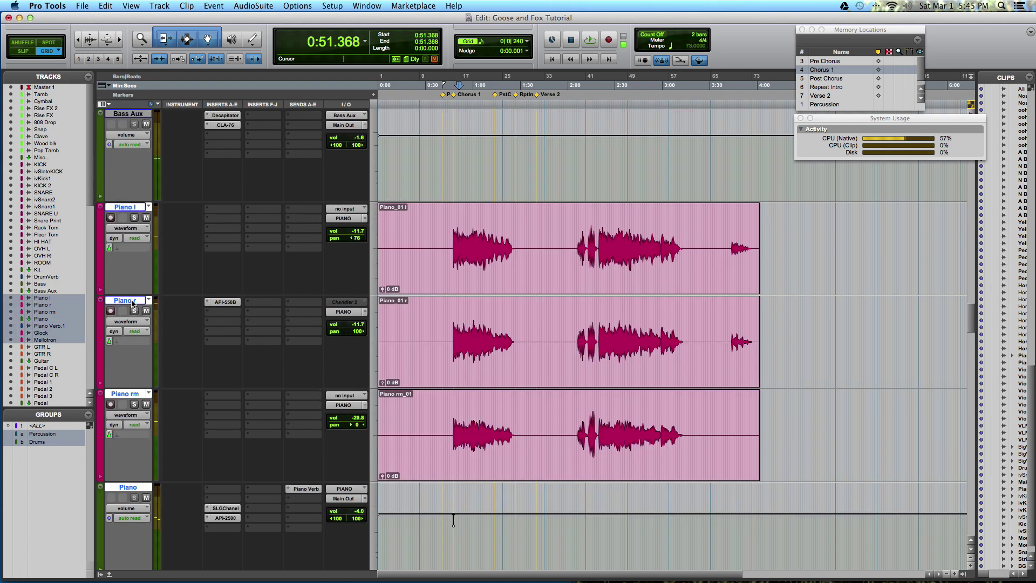
pyautogui.scroll(-6, 130, 209)
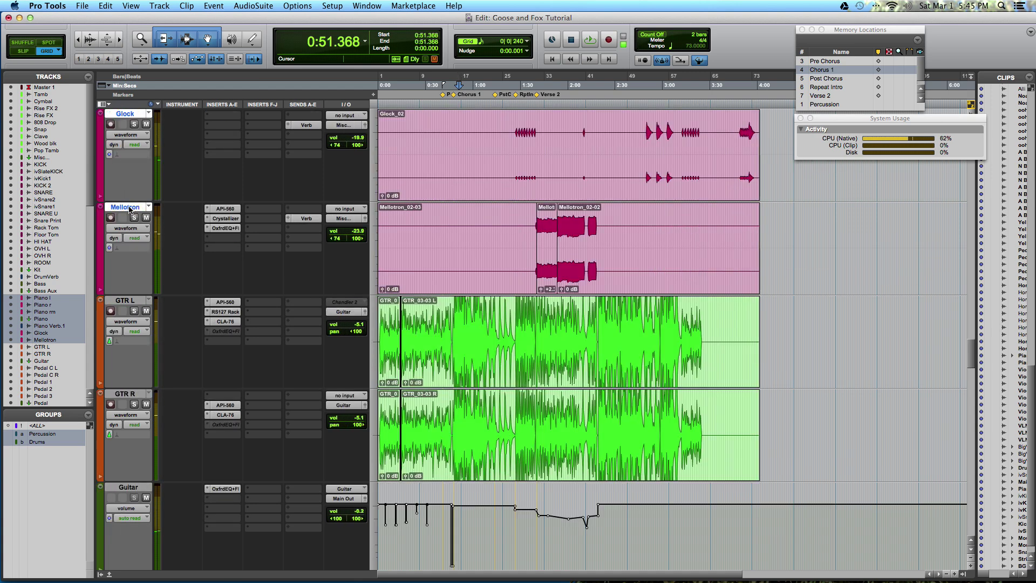
pyautogui.press('super+g')
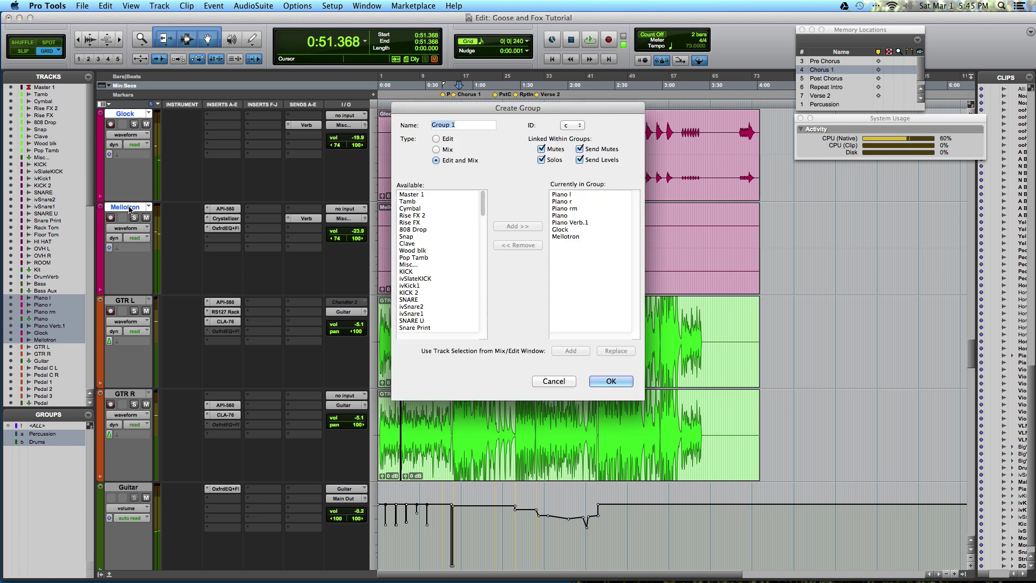
pyautogui.write('Keys')
pyautogui.press('Return')
pyautogui.click(123, 300)
pyautogui.scroll(-4, 121, 301)
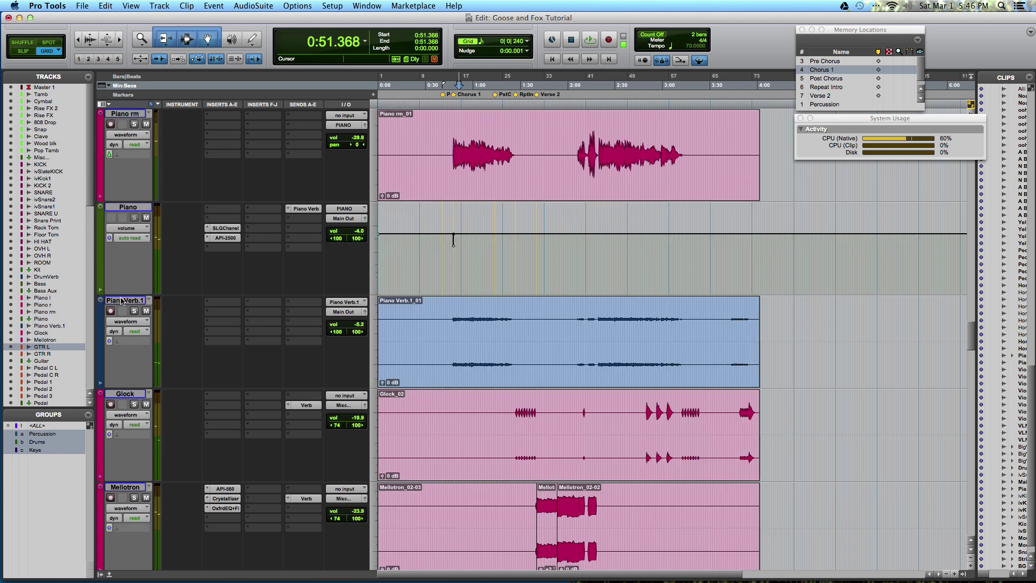
# Group the GTR L through Pedal tracks as 'Guitars'.
pyautogui.scroll(-6, 123, 300)
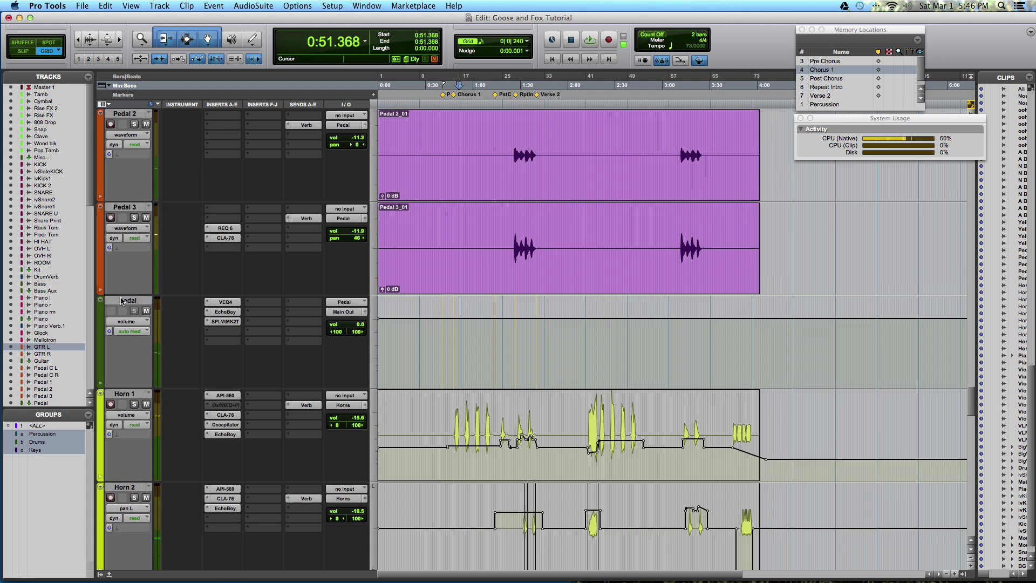
pyautogui.keyDown('shift'); pyautogui.click(123, 300); pyautogui.keyUp('shift')
pyautogui.press('super+g')
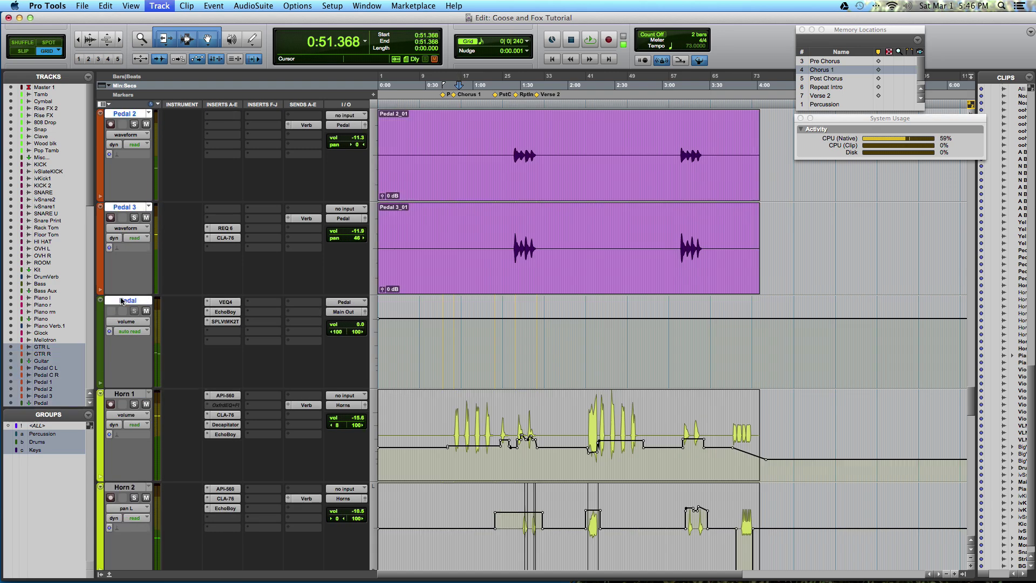
pyautogui.write('Guiars')
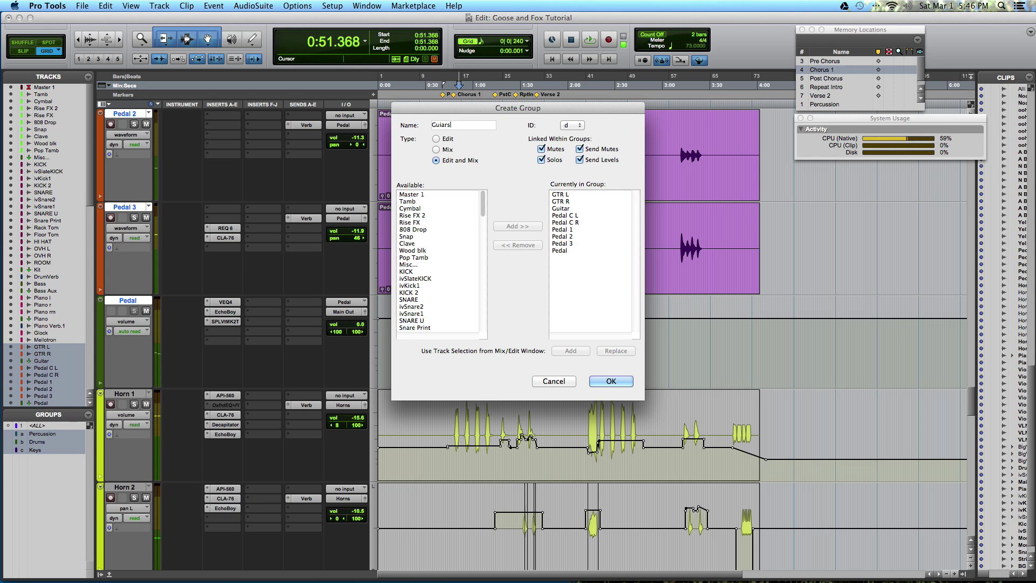
pyautogui.press('BackSpace')
pyautogui.write('itars')
pyautogui.press('Return')
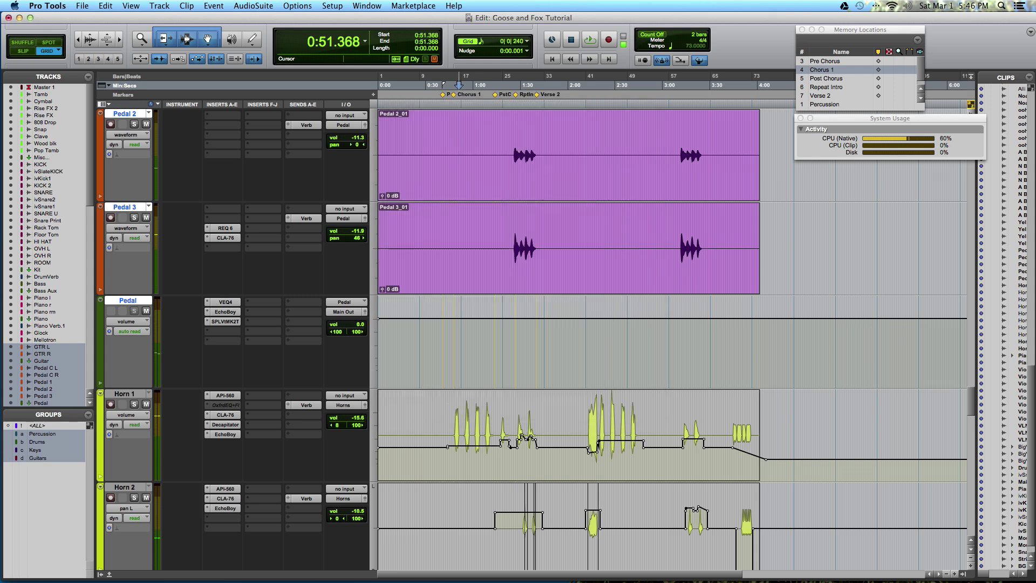
# Group Horn 1 through Horns as 'Horns'.
pyautogui.click(129, 394)
pyautogui.scroll(5, 131, 397)
pyautogui.scroll(-10, 131, 397)
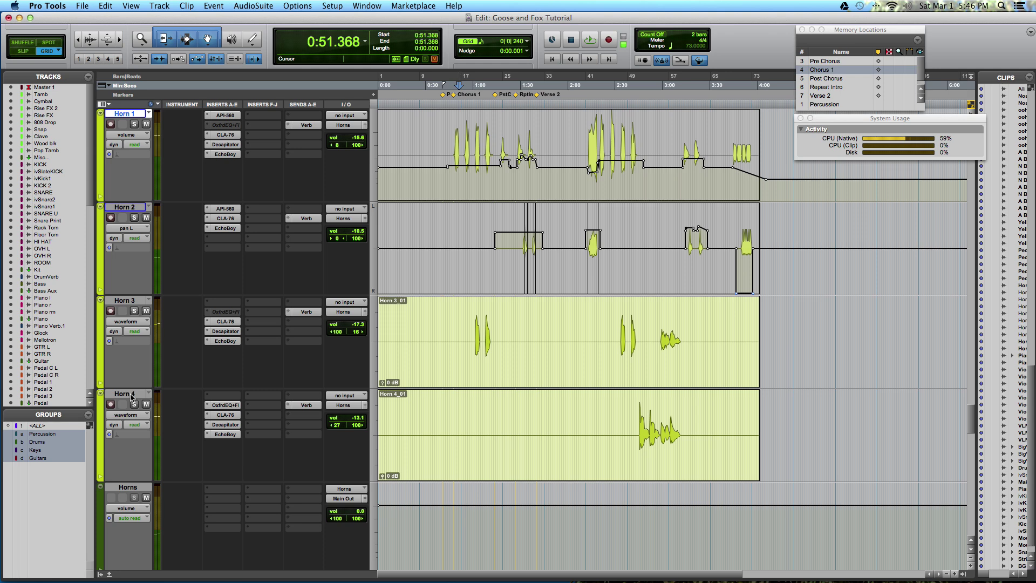
pyautogui.scroll(-4, 131, 396)
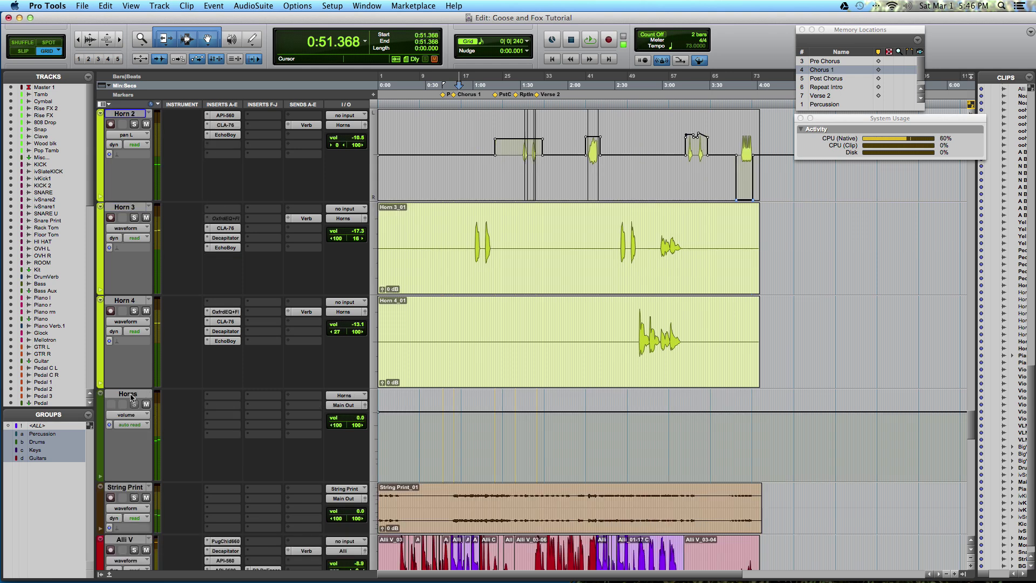
pyautogui.keyDown('shift'); pyautogui.click(135, 301); pyautogui.keyUp('shift')
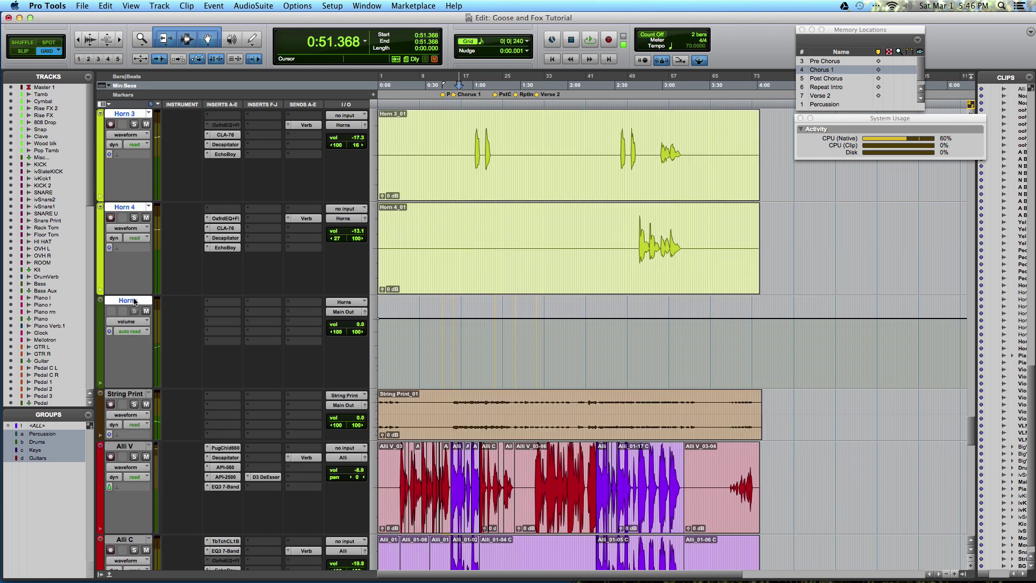
pyautogui.press('super+g')
pyautogui.write('Horns')
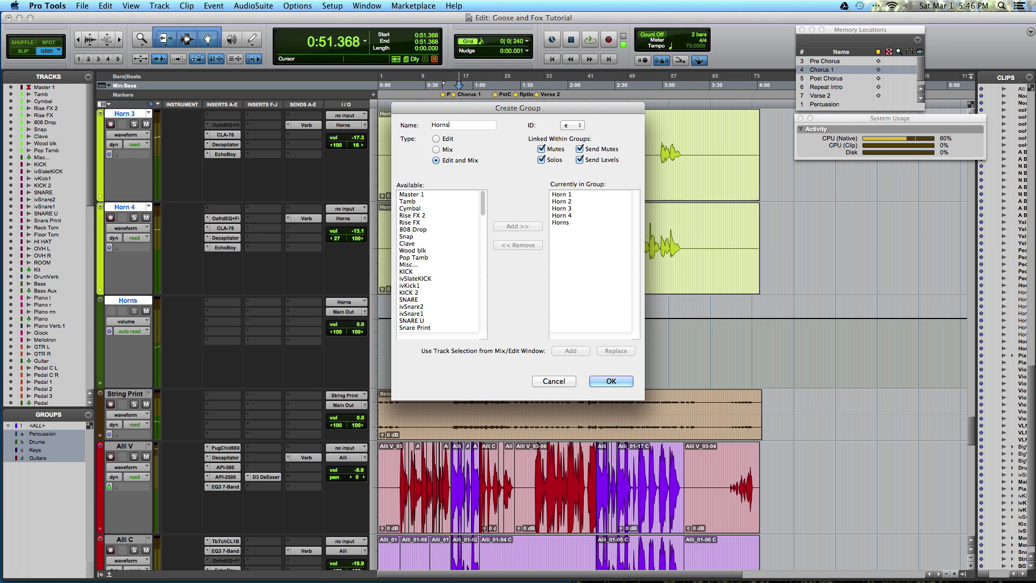
pyautogui.press('Return')
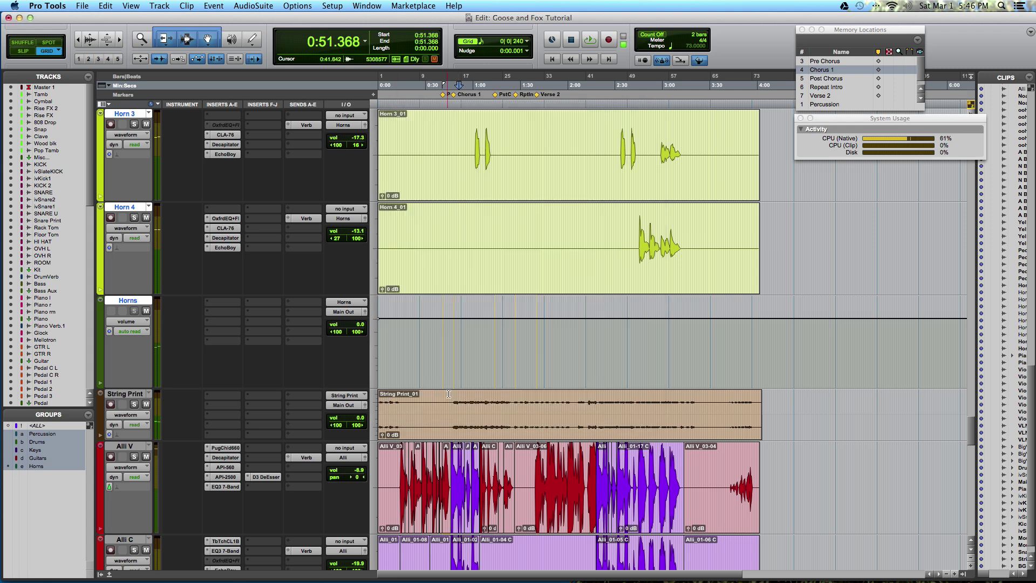
# Show the Violin 1 through Strings tracks from the Tracks list and scroll to check them.
pyautogui.click(125, 399)
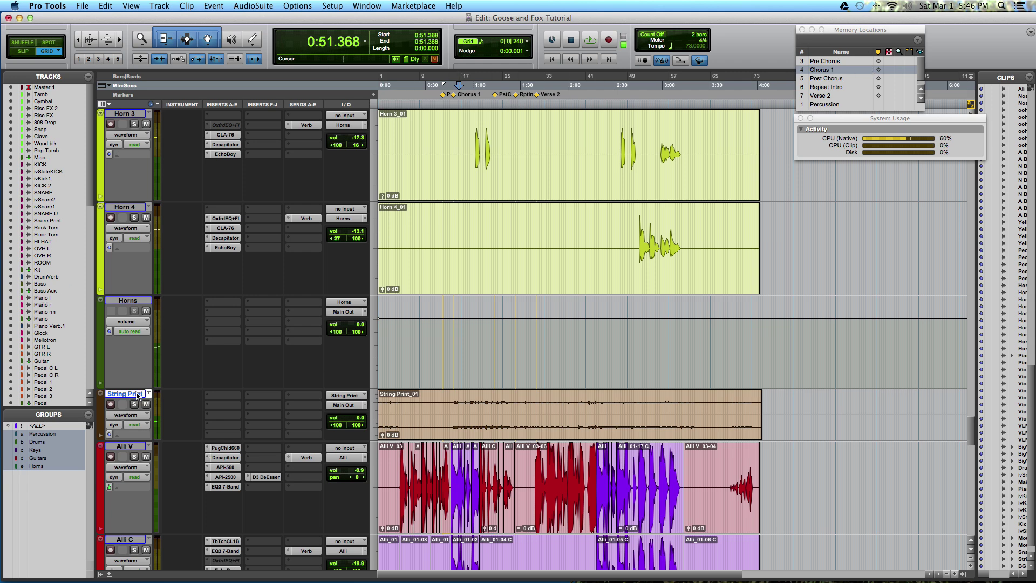
pyautogui.scroll(-3, 23, 327)
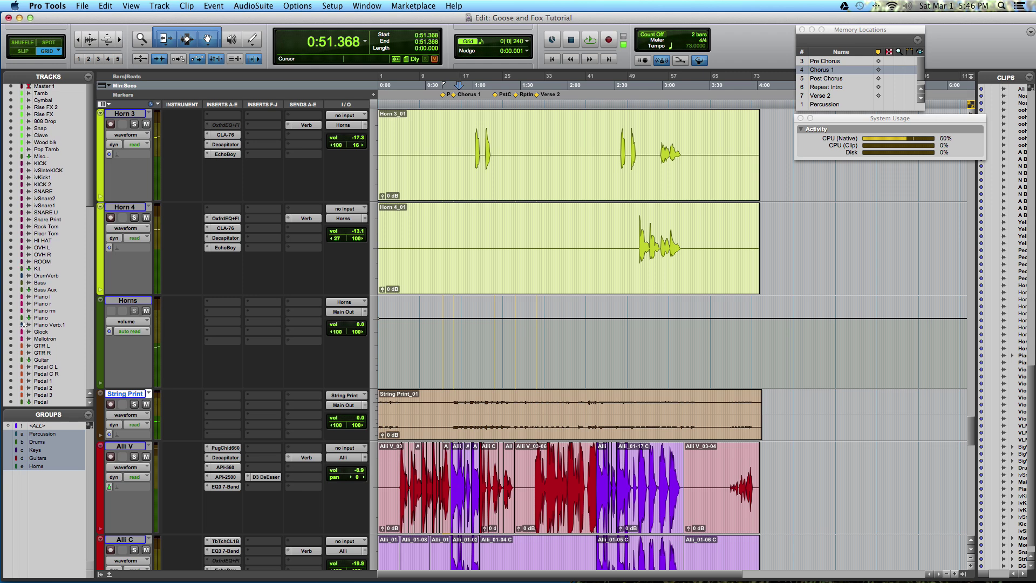
pyautogui.scroll(-20, 24, 327)
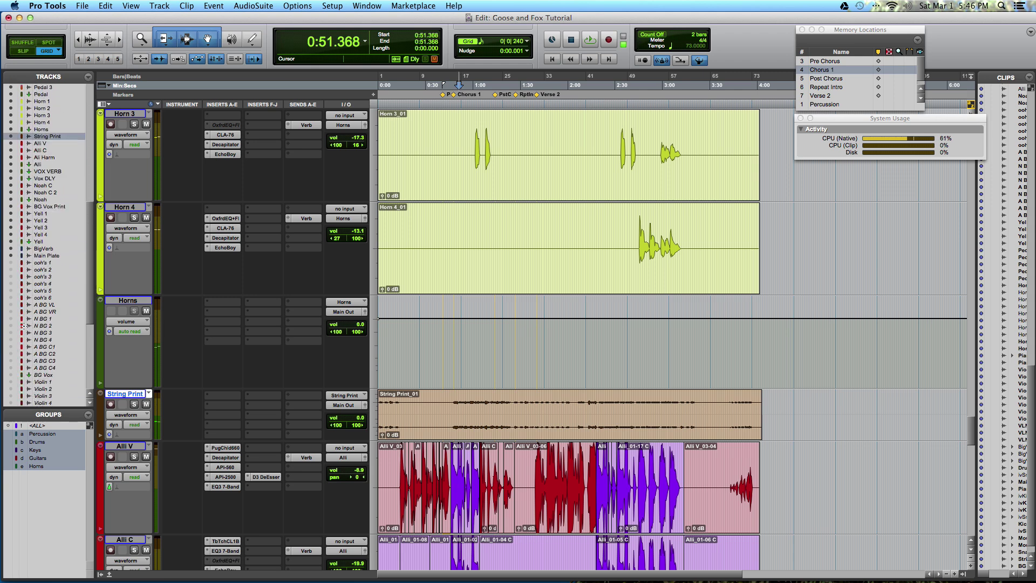
pyautogui.scroll(-5, 24, 325)
pyautogui.moveTo(11, 284); pyautogui.dragTo(14, 358)
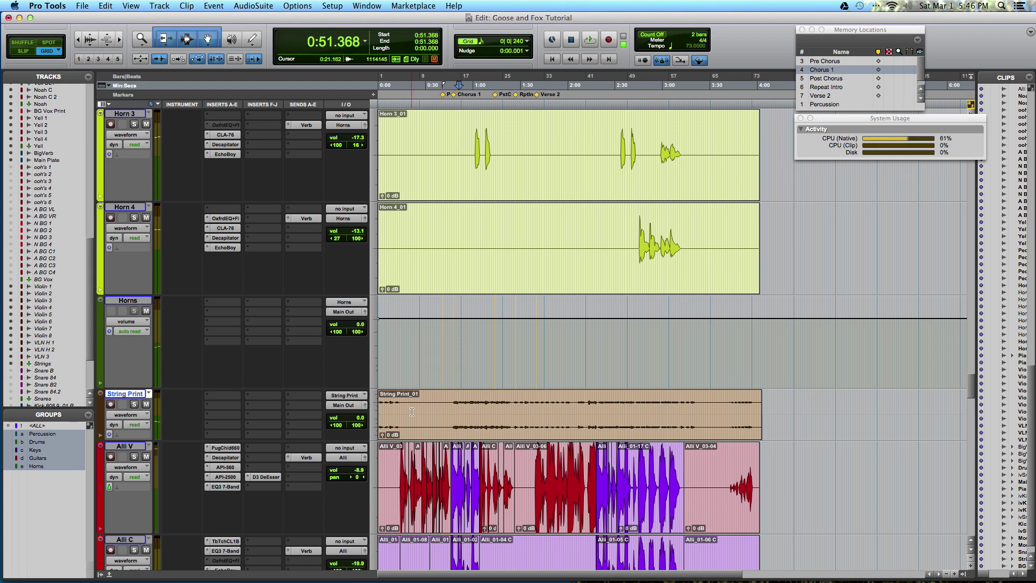
pyautogui.scroll(-10, 412, 411)
pyautogui.scroll(-10, 412, 412)
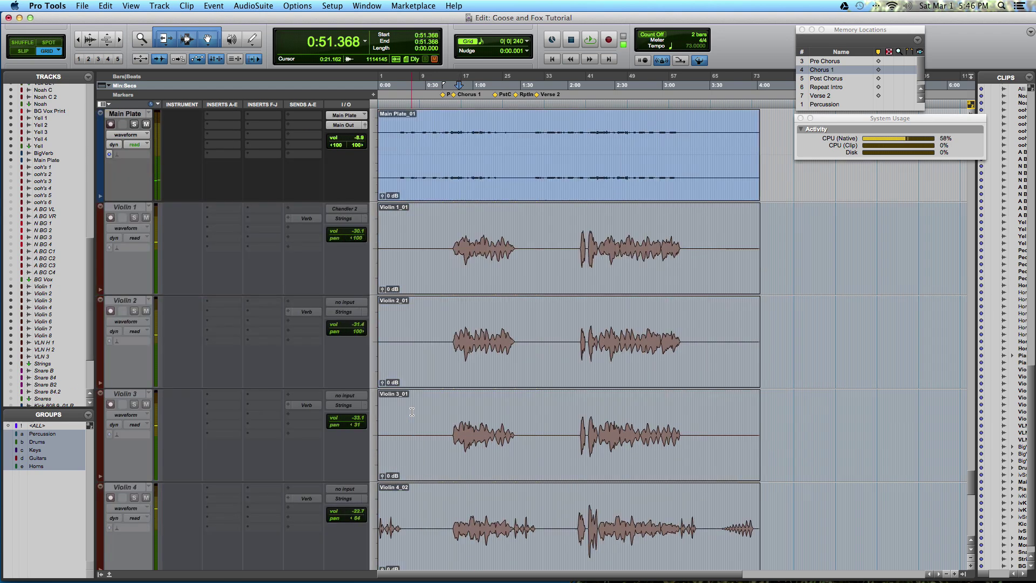
pyautogui.scroll(-10, 483, 265)
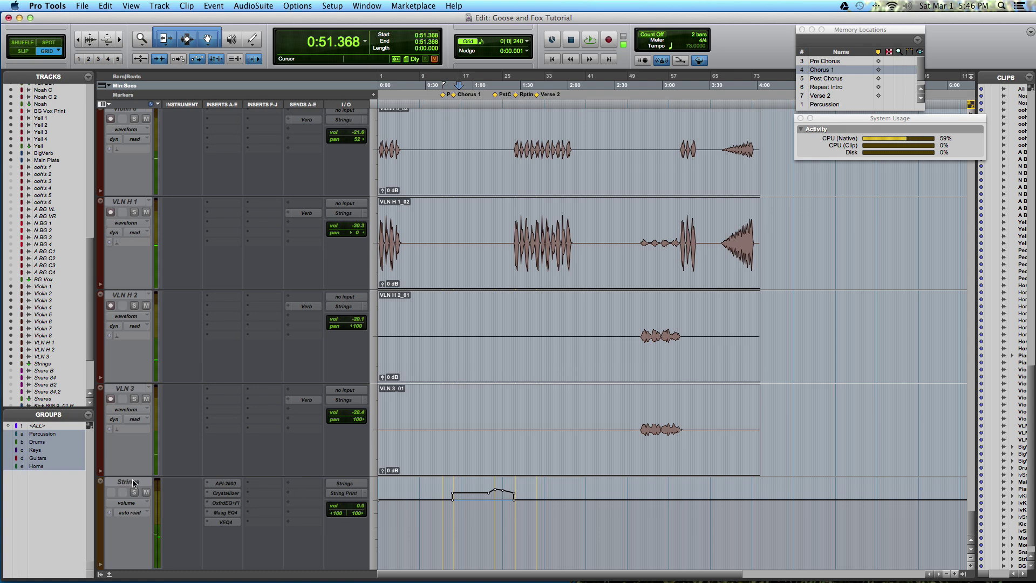
pyautogui.scroll(15, 163, 488)
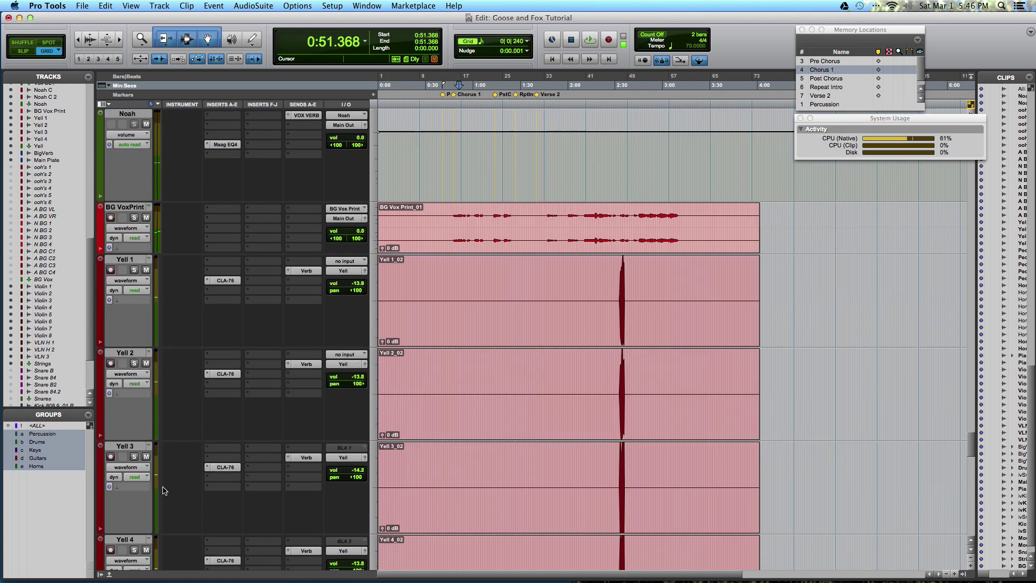
pyautogui.scroll(-20, 163, 490)
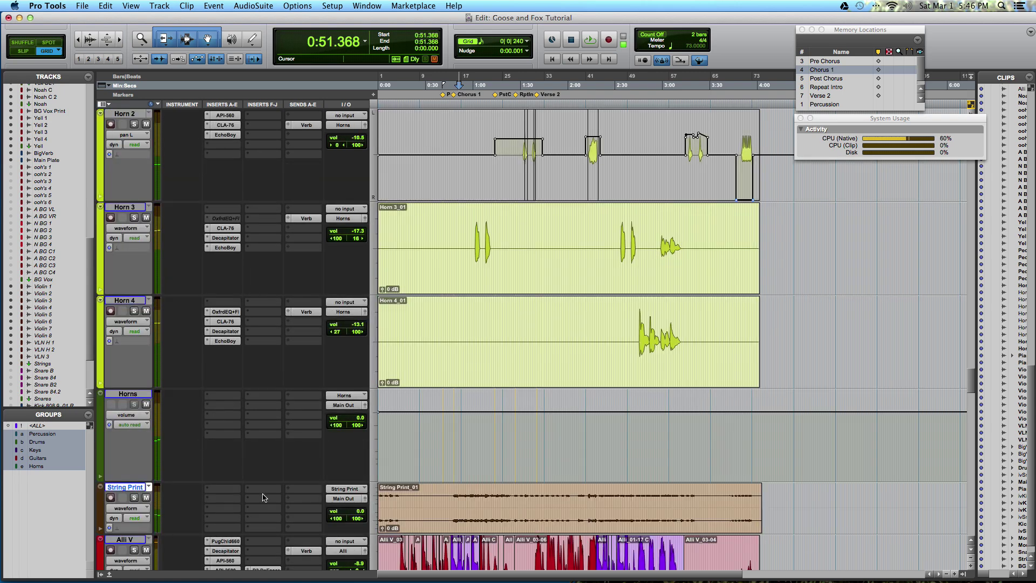
pyautogui.scroll(-5, 277, 442)
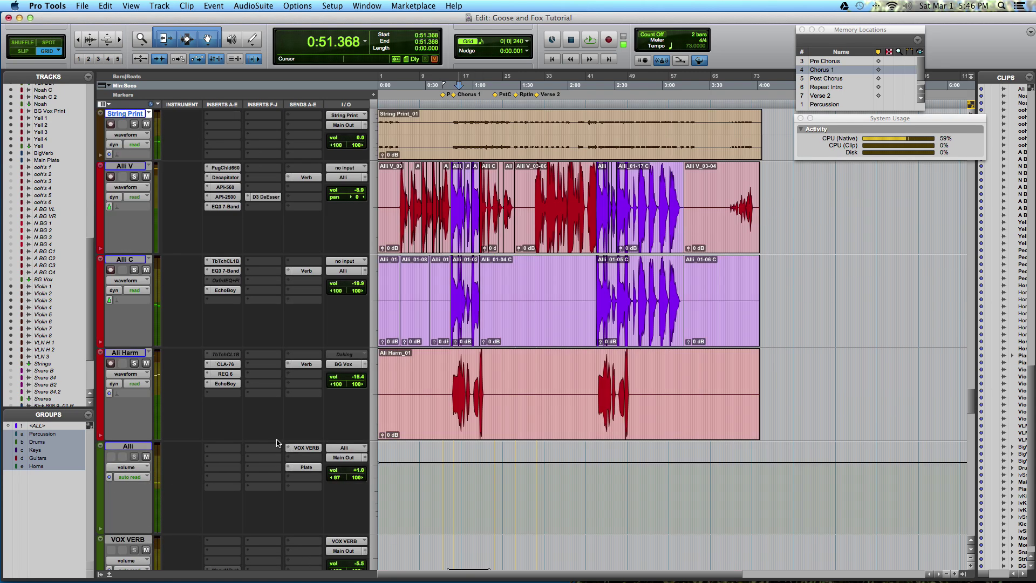
pyautogui.scroll(-10, 276, 443)
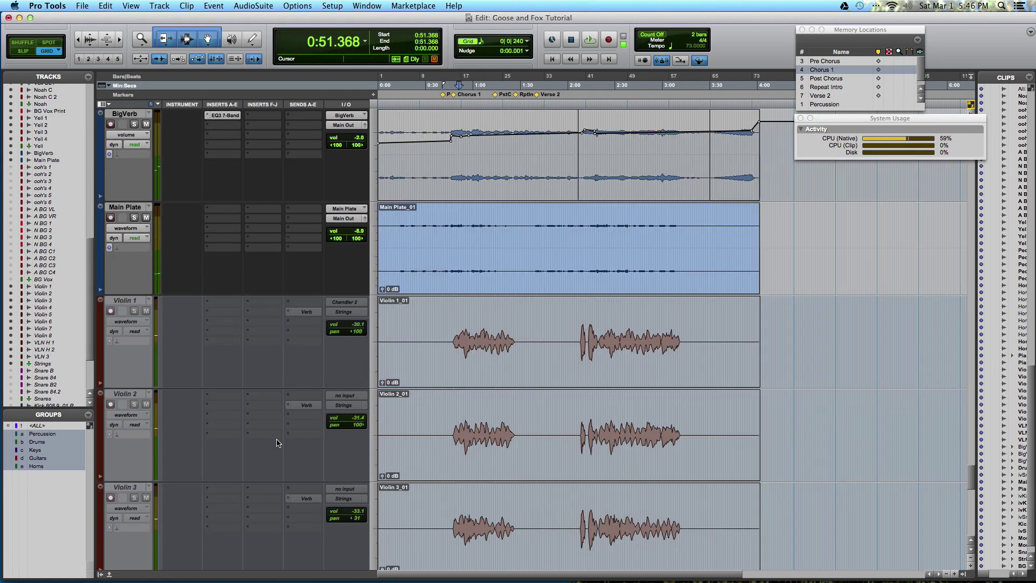
# Hide Violin 1 through Strings again and scroll down to the vocal tracks.
pyautogui.moveTo(13, 285); pyautogui.dragTo(16, 363)
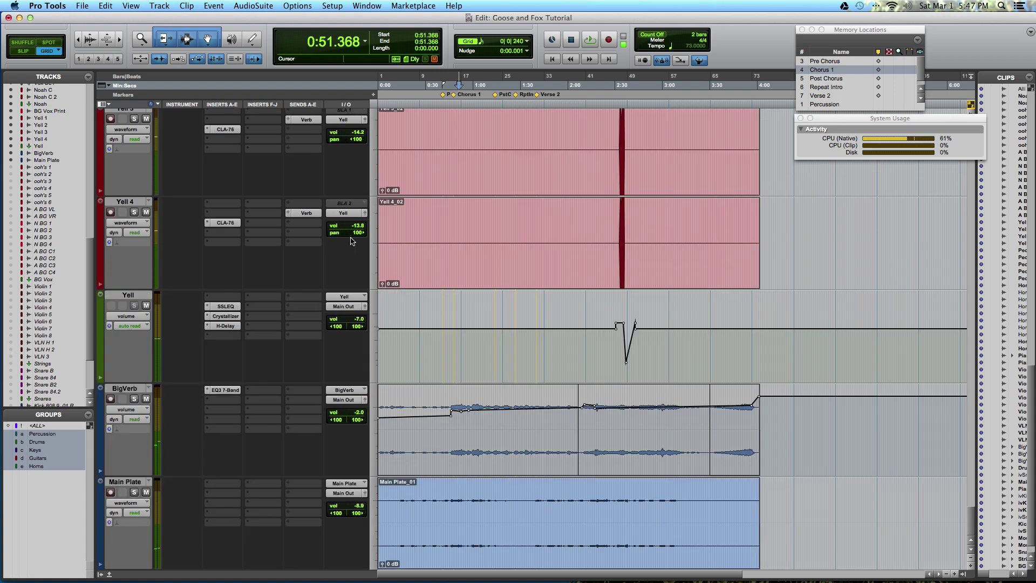
pyautogui.scroll(-15, 352, 241)
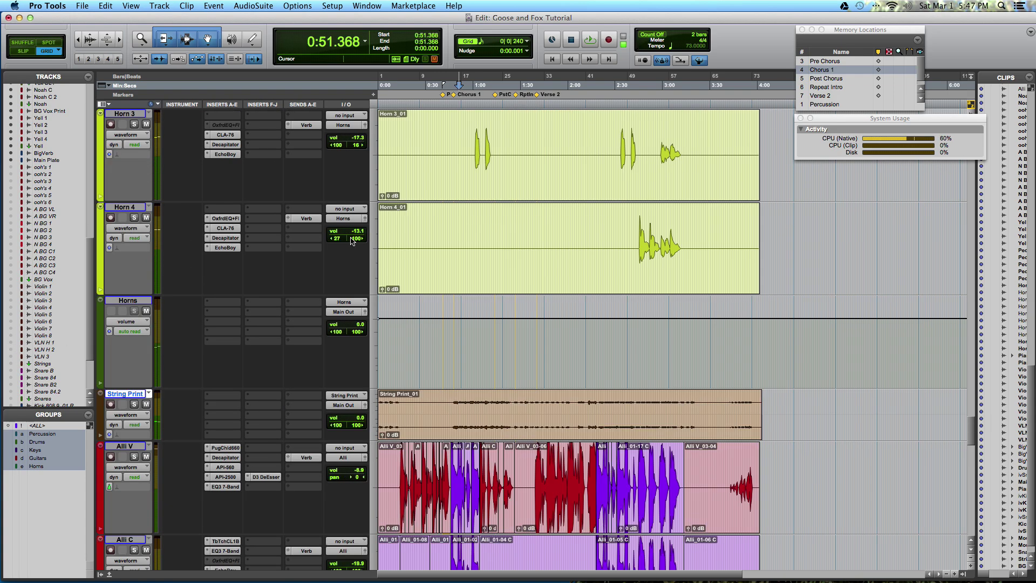
pyautogui.scroll(-10, 134, 447)
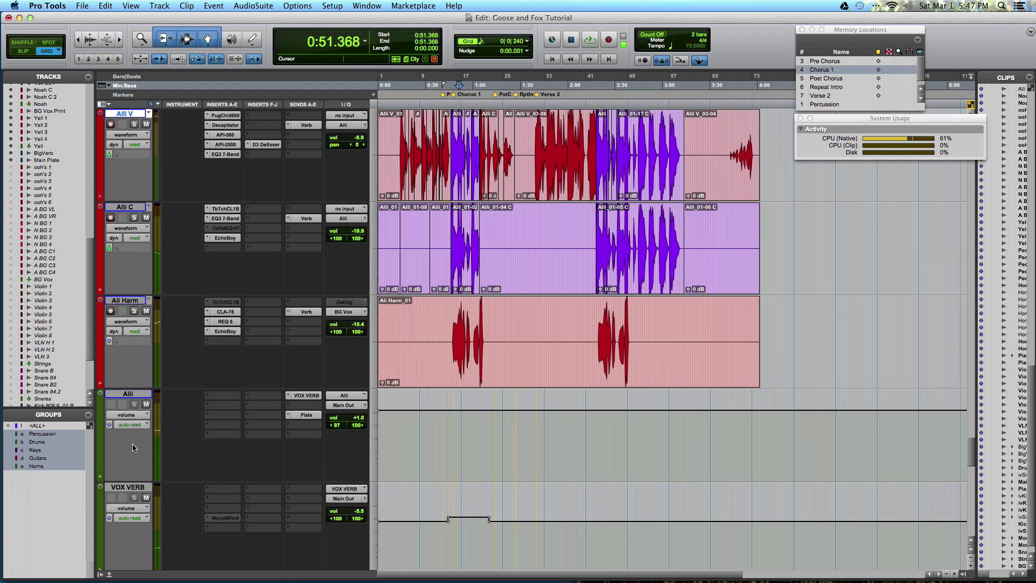
pyautogui.scroll(15, 134, 447)
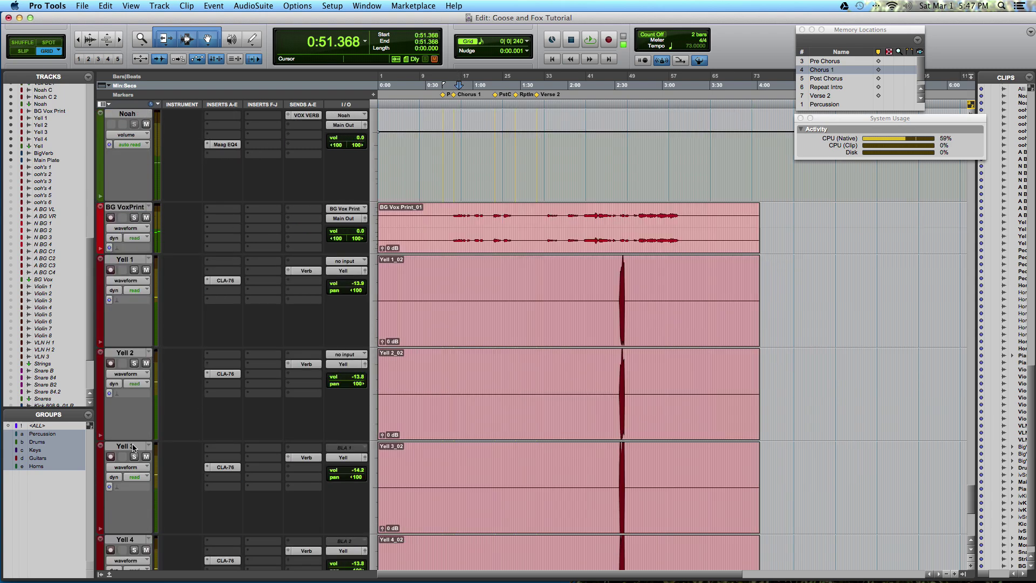
pyautogui.scroll(-6, 134, 448)
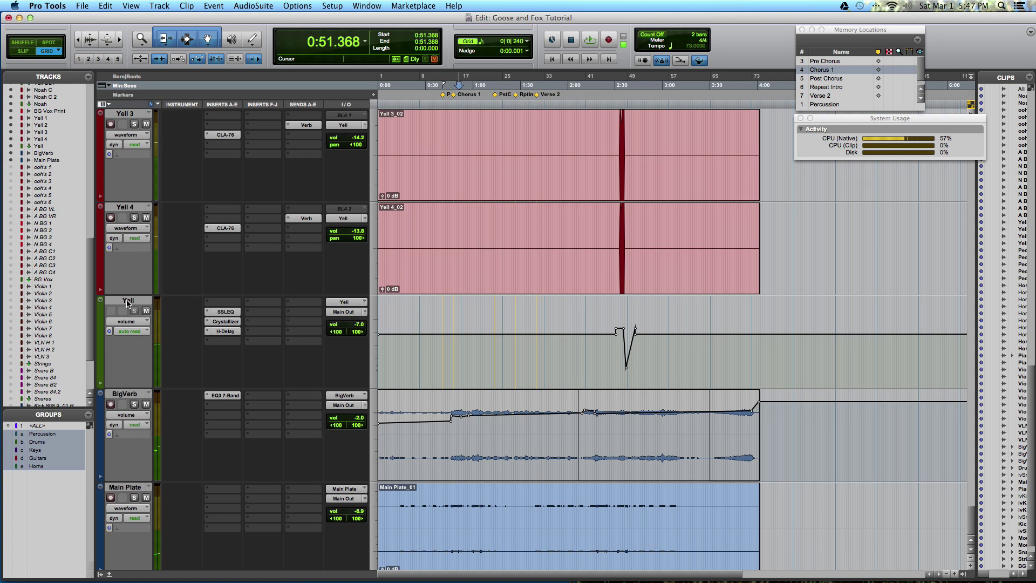
pyautogui.scroll(10, 178, 192)
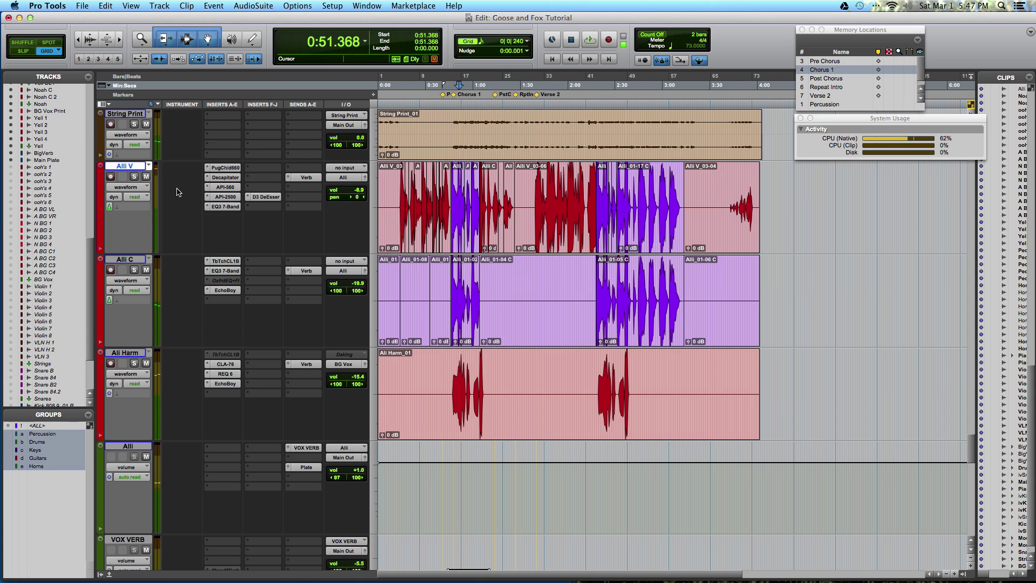
pyautogui.scroll(-4, 178, 192)
pyautogui.scroll(-6, 261, 288)
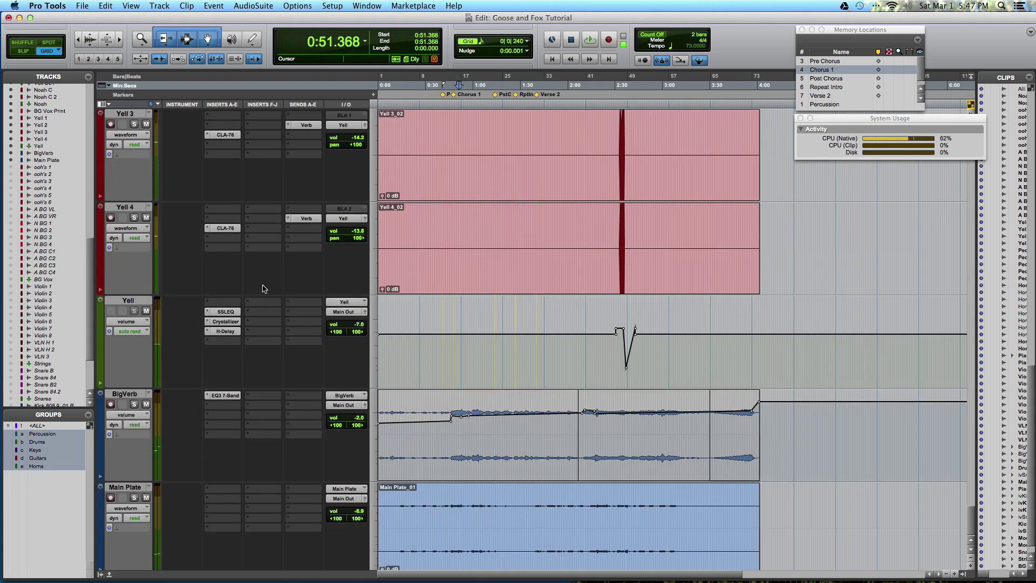
# Select Yell 1 through Yell and group the vocal tracks as 'Vocals'.
pyautogui.click(136, 303)
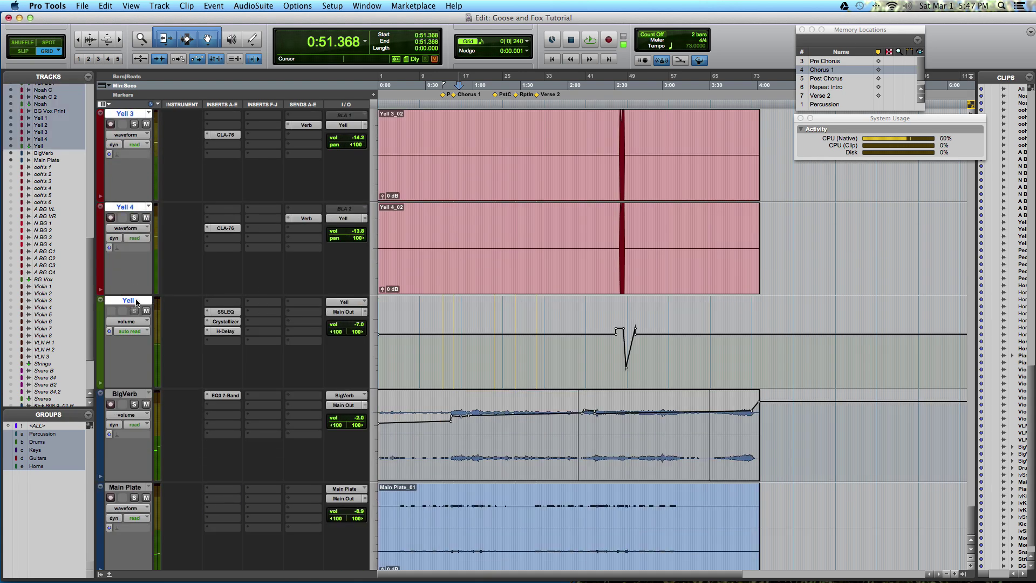
pyautogui.press('super+g')
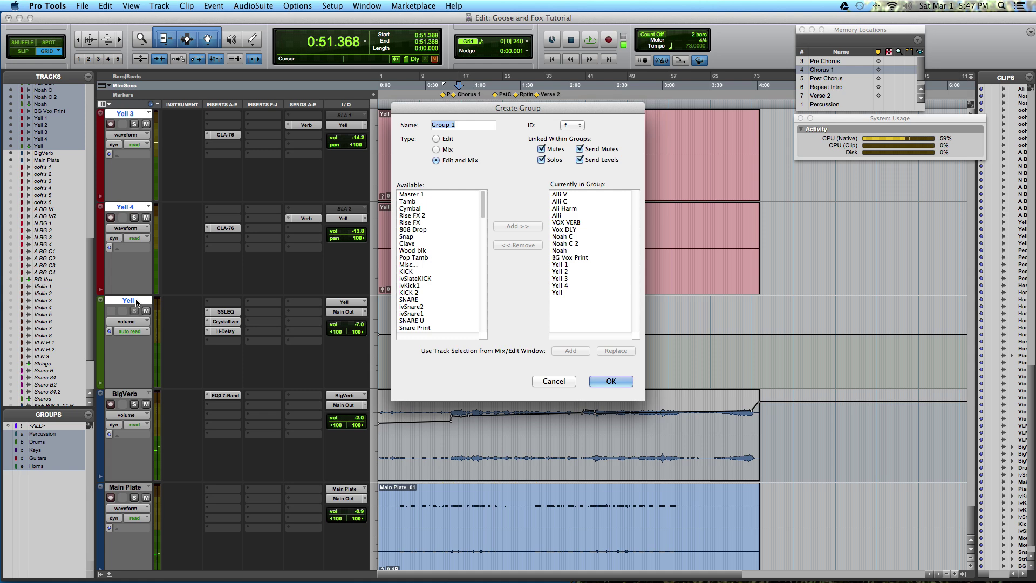
pyautogui.write('Vocals')
pyautogui.press('Return')
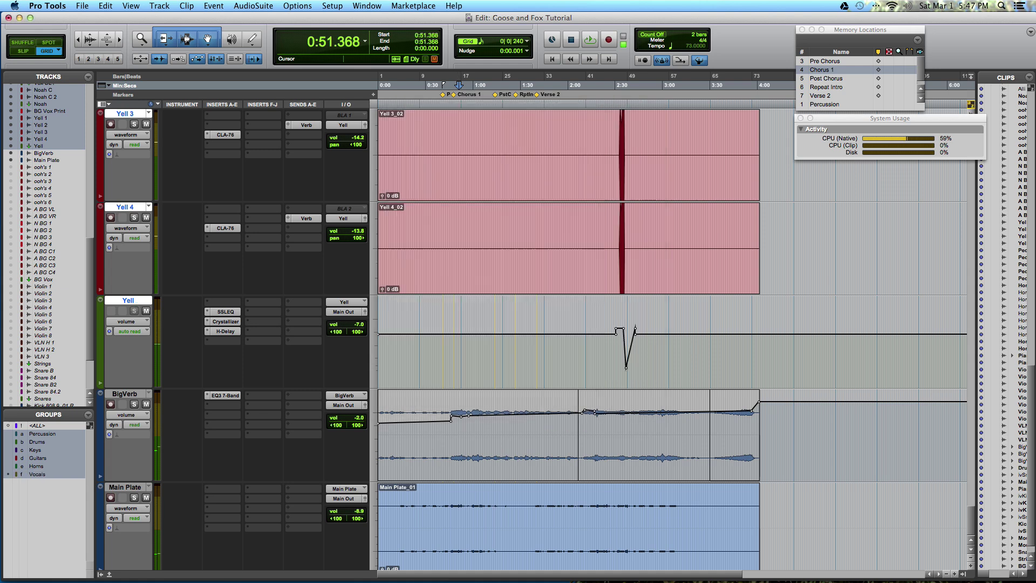
# Hide all tracks and show only the percussion tracks, starting from Tamb.
pyautogui.keyDown('alt'); pyautogui.click(11, 140); pyautogui.keyUp('alt')
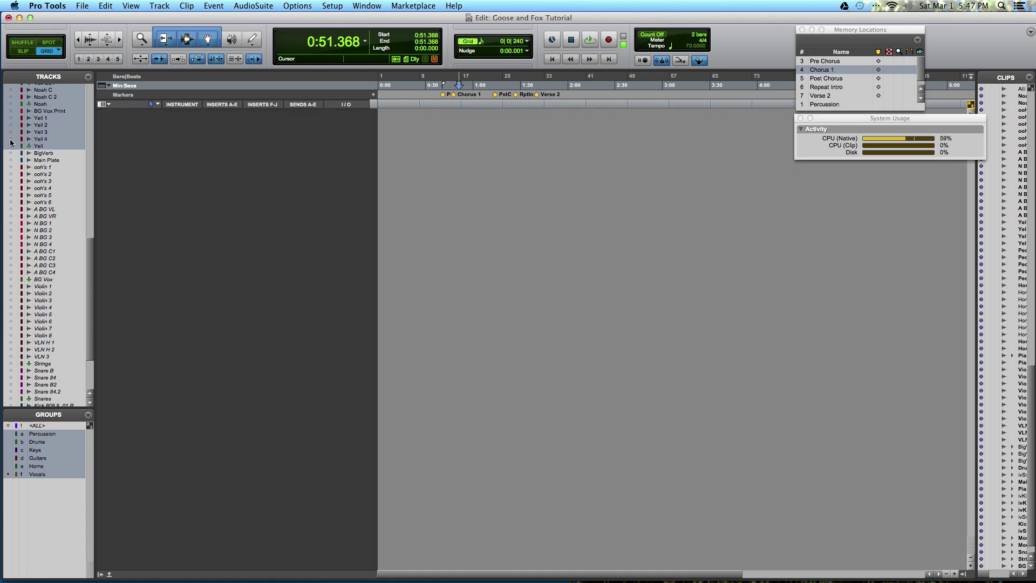
pyautogui.scroll(20, 3, 225)
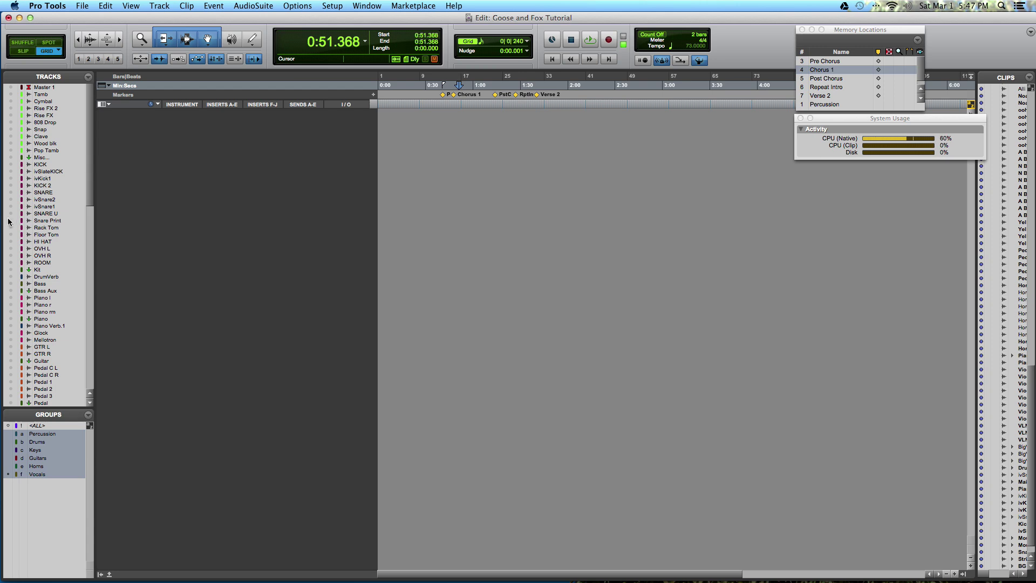
pyautogui.keyDown('alt'); pyautogui.click(10, 220); pyautogui.keyUp('alt')
pyautogui.keyDown('alt'); pyautogui.click(10, 221); pyautogui.keyUp('alt')
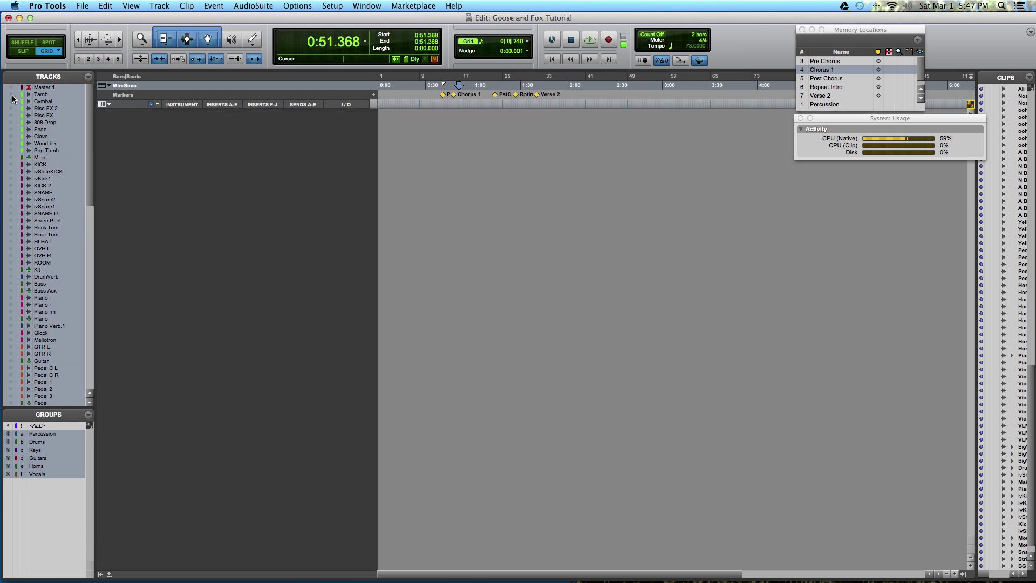
pyautogui.moveTo(10, 94); pyautogui.dragTo(14, 155)
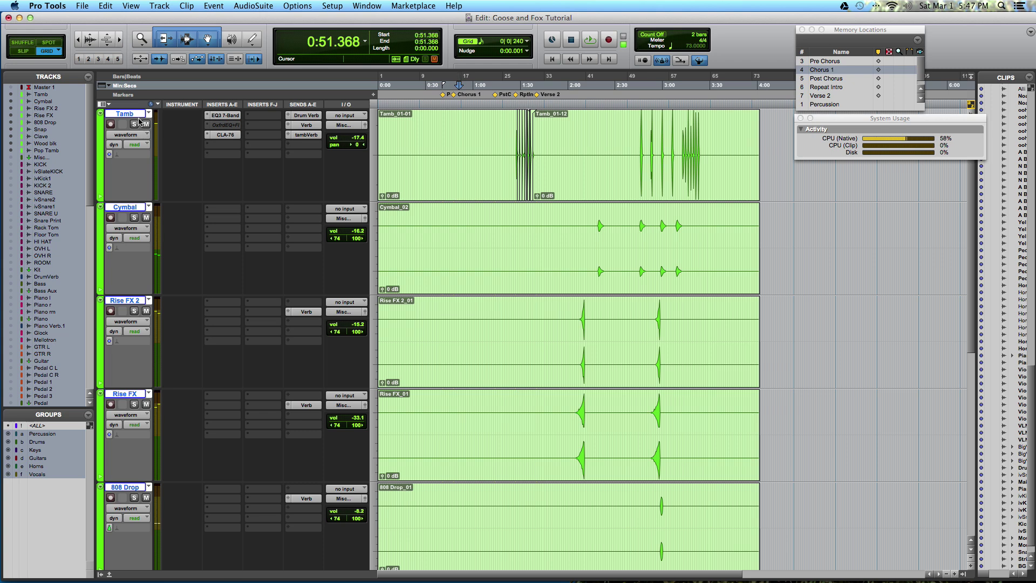
pyautogui.keyDown('alt'); pyautogui.click(10, 128); pyautogui.keyUp('alt')
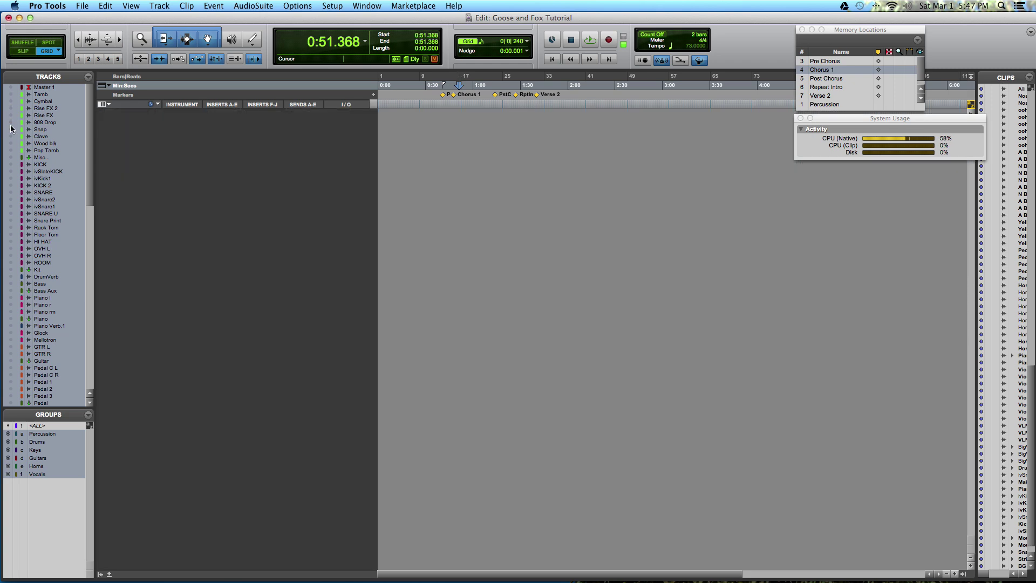
pyautogui.keyDown('alt'); pyautogui.click(13, 144); pyautogui.keyUp('alt')
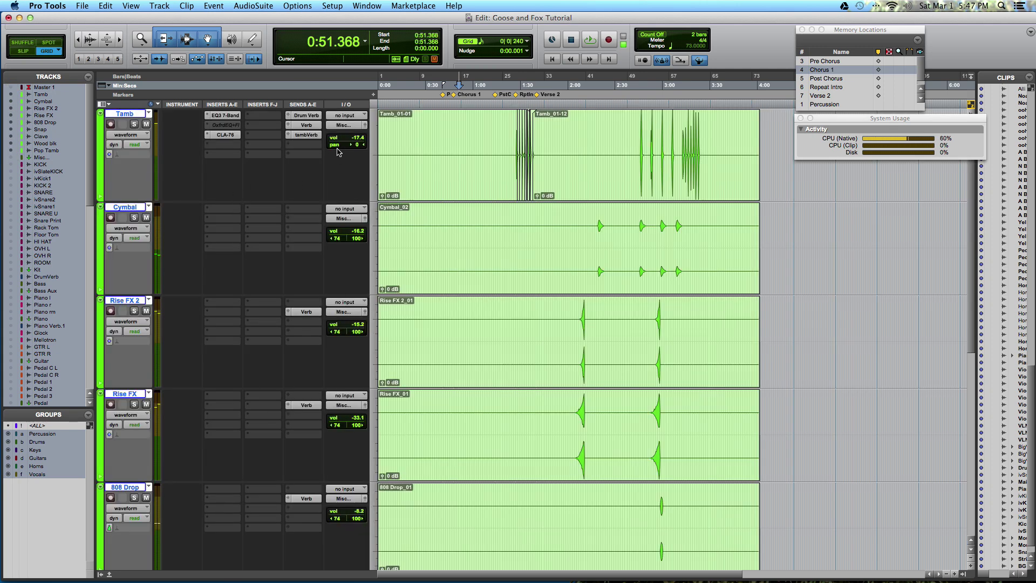
# Save memory location 'Percussion 1' with no time position, storing Track Show/Hide.
pyautogui.press('KP_Enter')
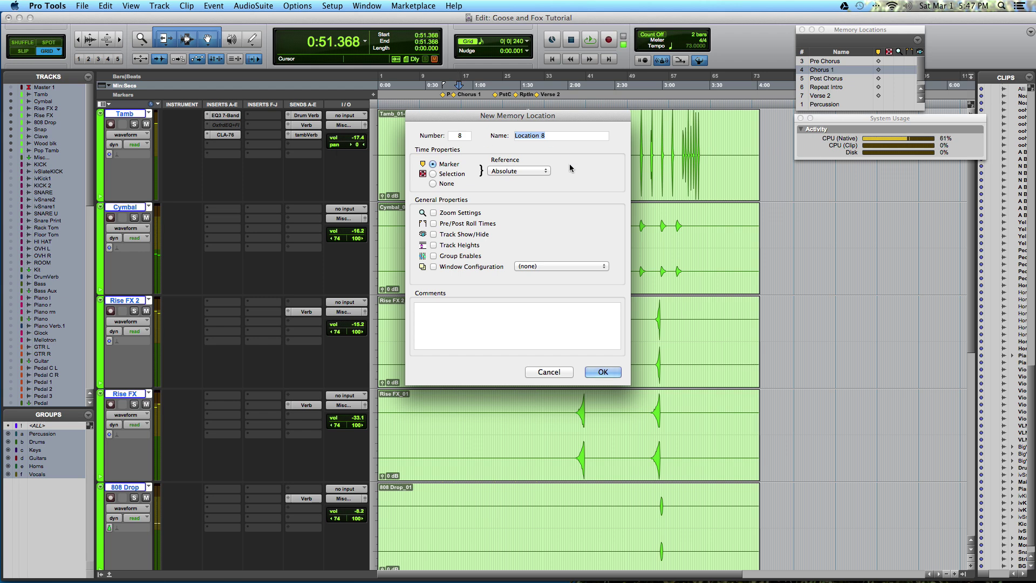
pyautogui.write('Percuss')
pyautogui.click(432, 183)
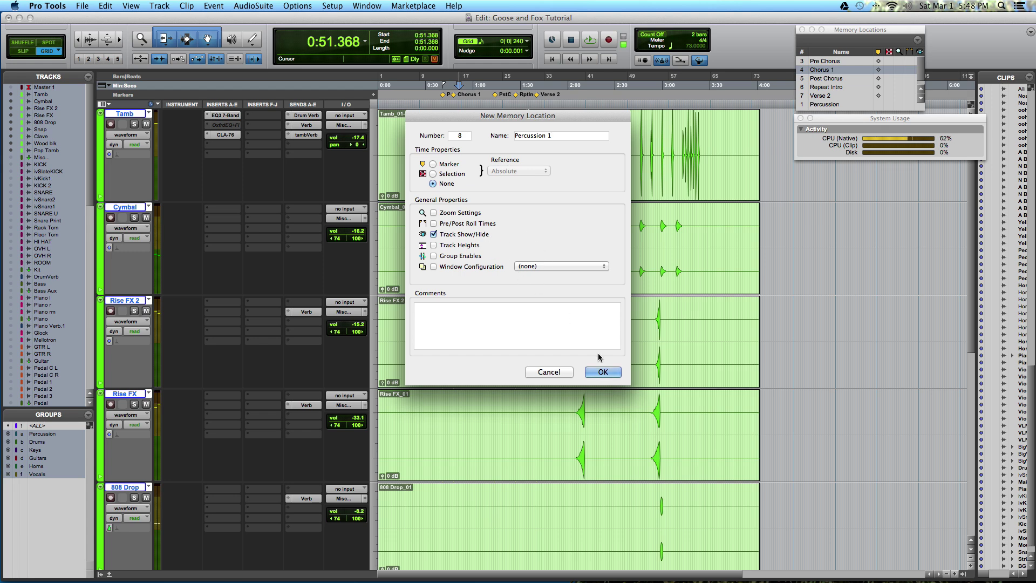
pyautogui.click(602, 372)
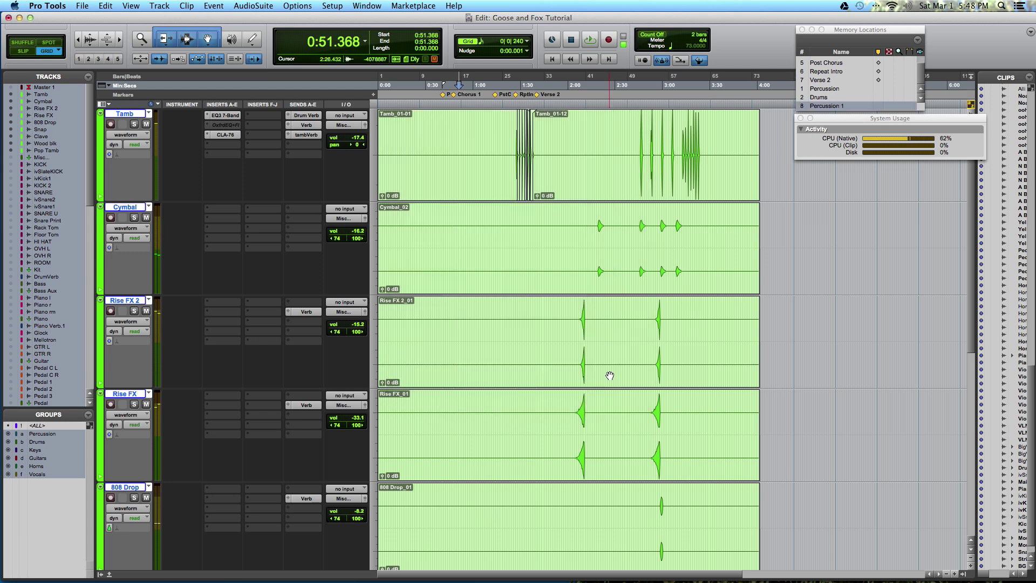
# Show only KICK through ROOM and save them as a 'Drums' location with no time position.
pyautogui.keyDown('alt'); pyautogui.click(11, 137); pyautogui.keyUp('alt')
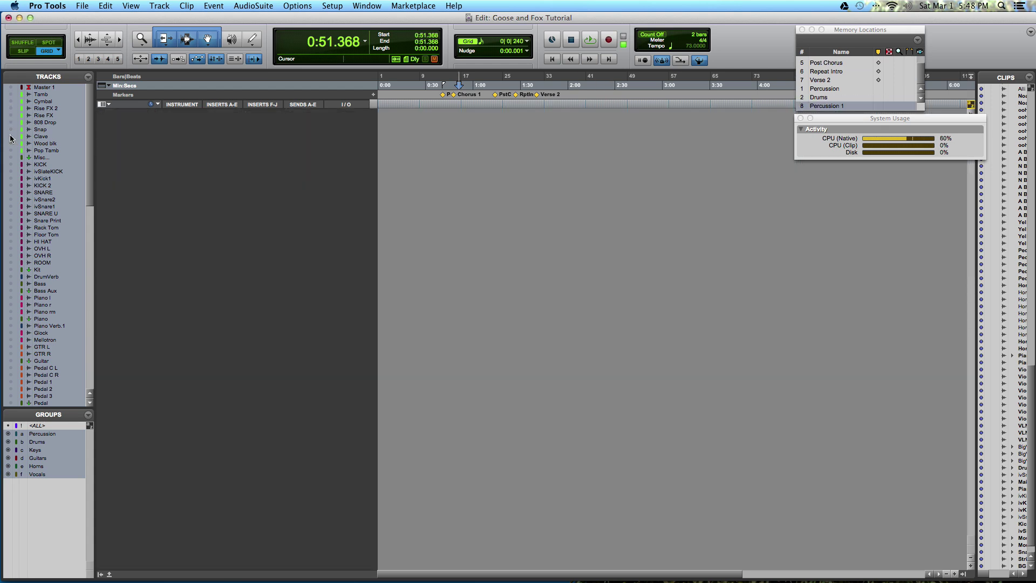
pyautogui.moveTo(11, 164); pyautogui.dragTo(11, 270)
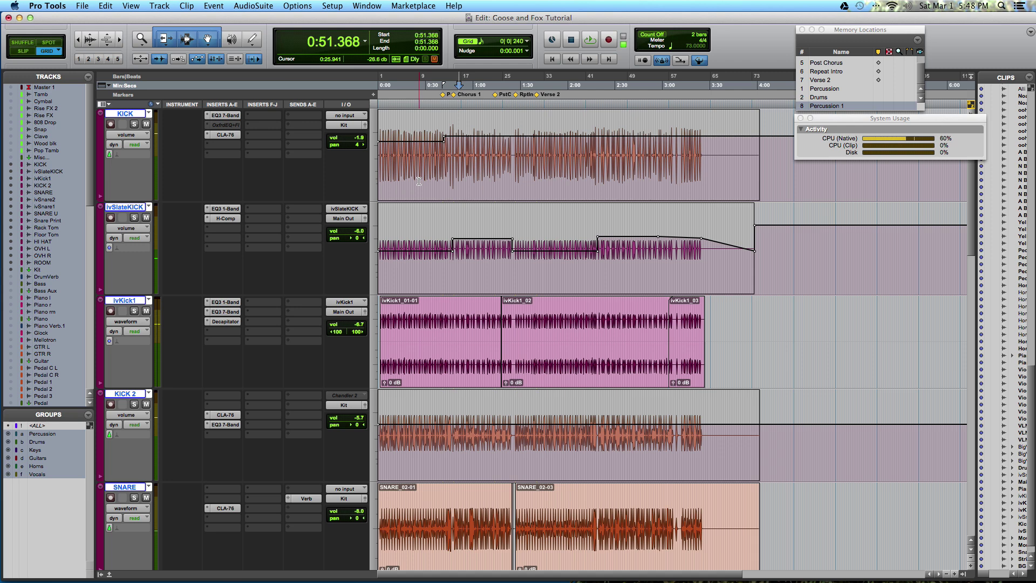
pyautogui.press('KP_Enter')
pyautogui.write('Drums')
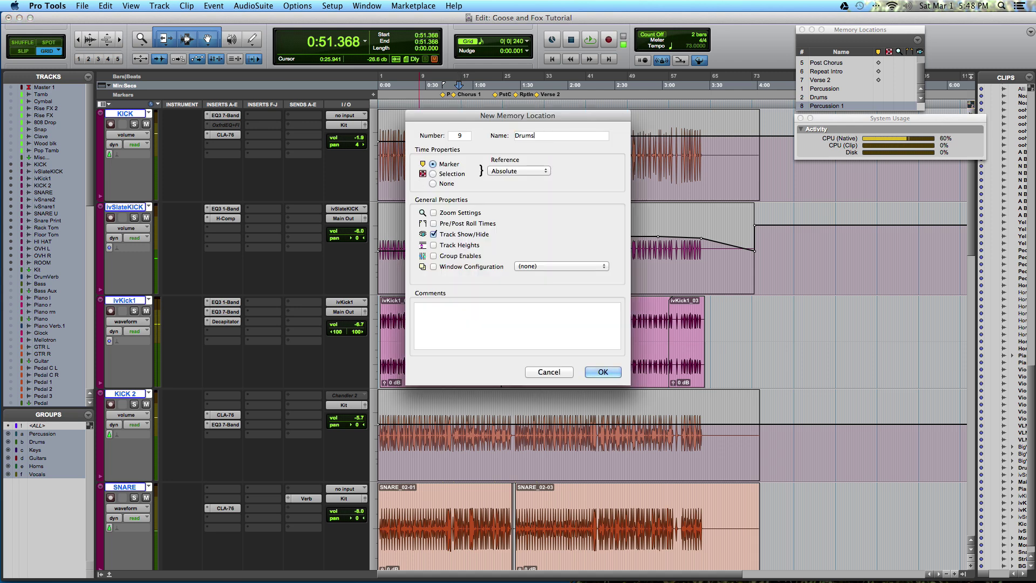
pyautogui.click(433, 184)
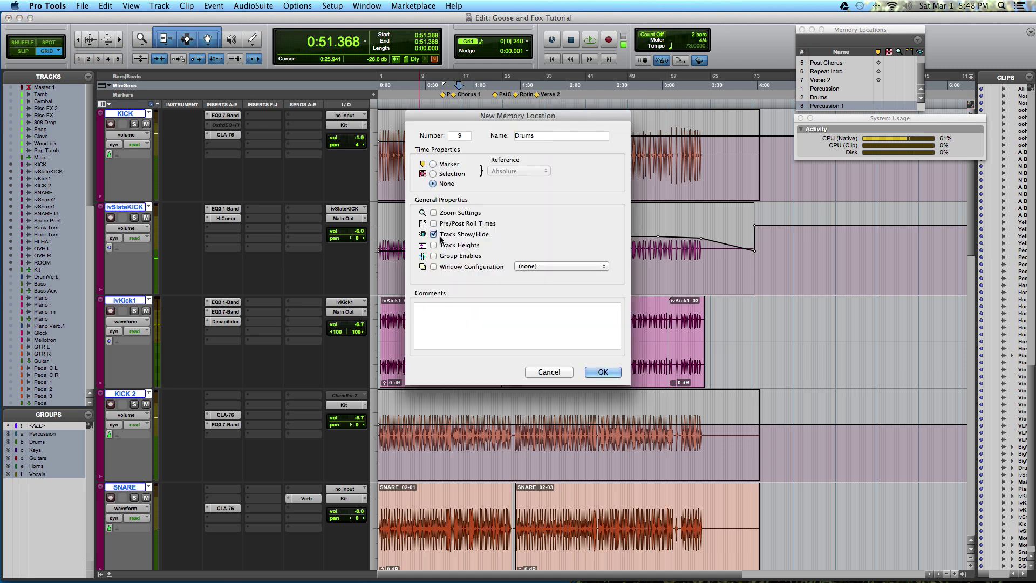
pyautogui.click(608, 373)
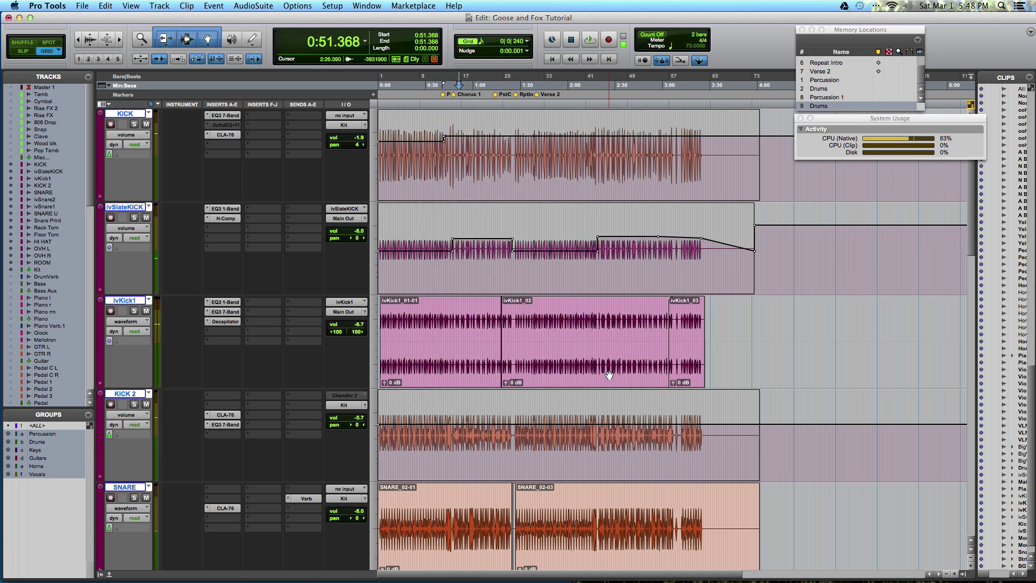
# Recall the Drums and Percussion 1 memory locations to check which tracks each shows.
pyautogui.keyDown('alt'); pyautogui.click(11, 213); pyautogui.keyUp('alt')
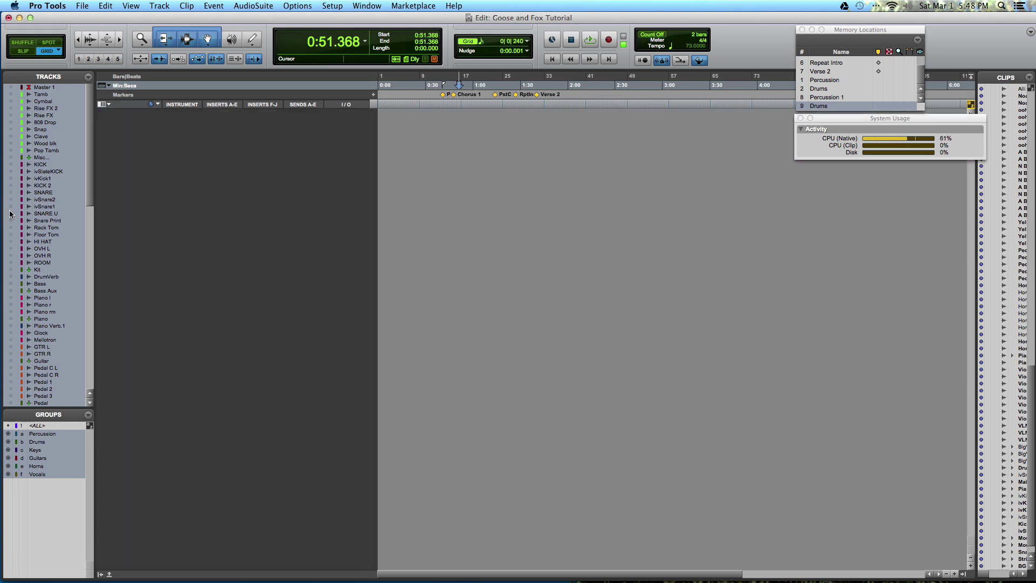
pyautogui.keyDown('alt'); pyautogui.click(11, 214); pyautogui.keyUp('alt')
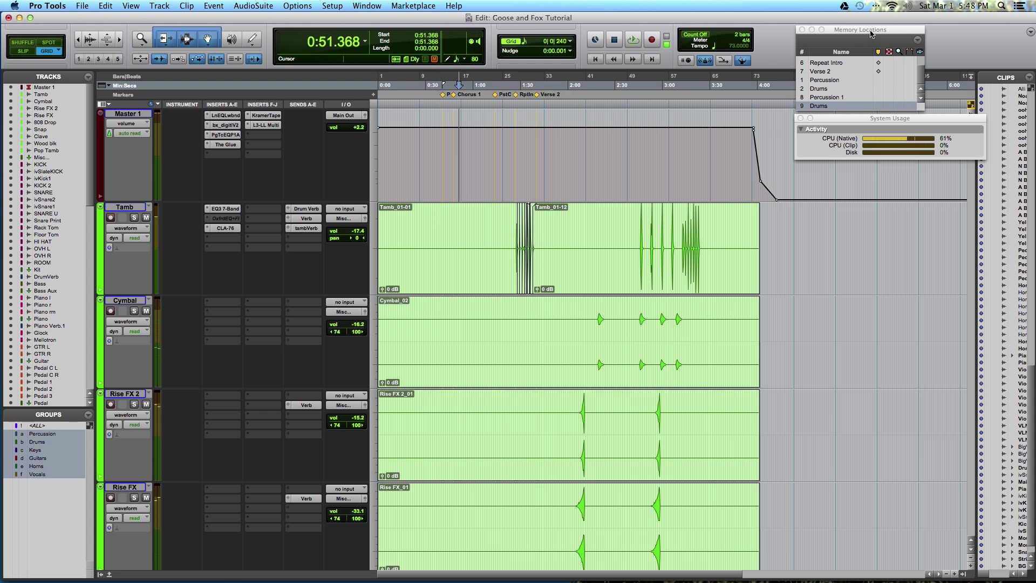
pyautogui.click(819, 106)
pyautogui.scroll(-15, 377, 182)
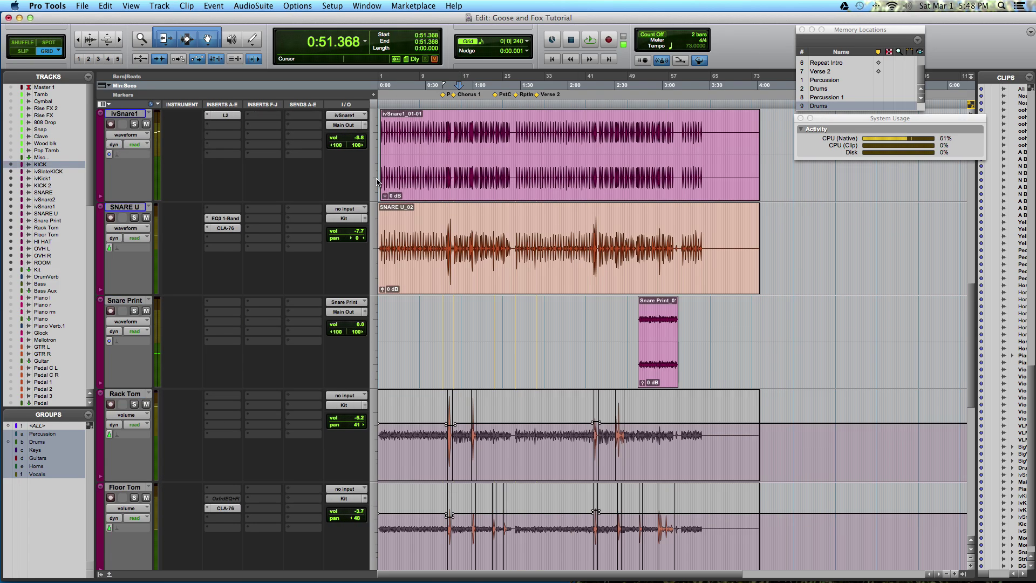
pyautogui.scroll(15, 376, 181)
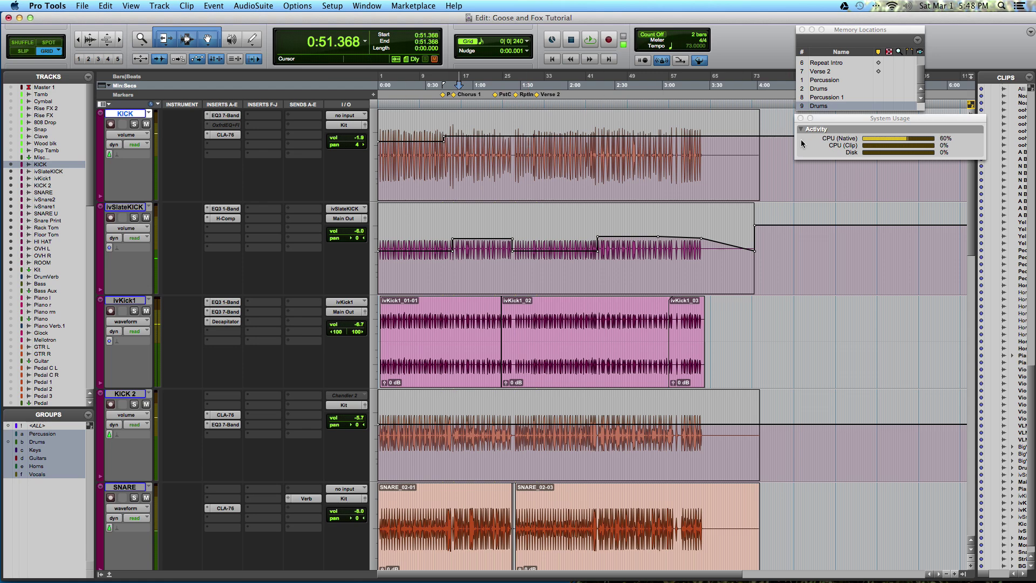
pyautogui.click(822, 99)
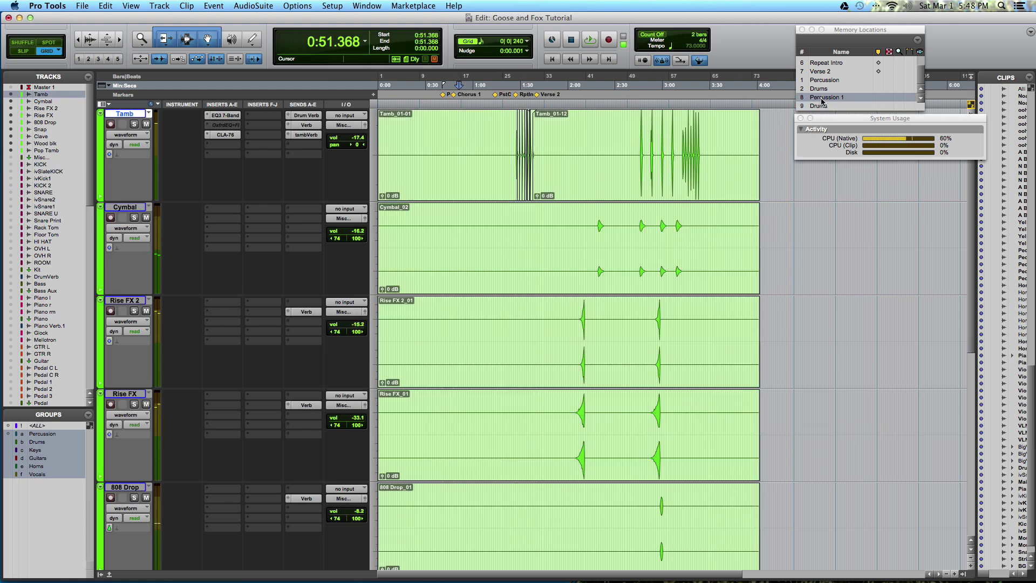
pyautogui.click(819, 106)
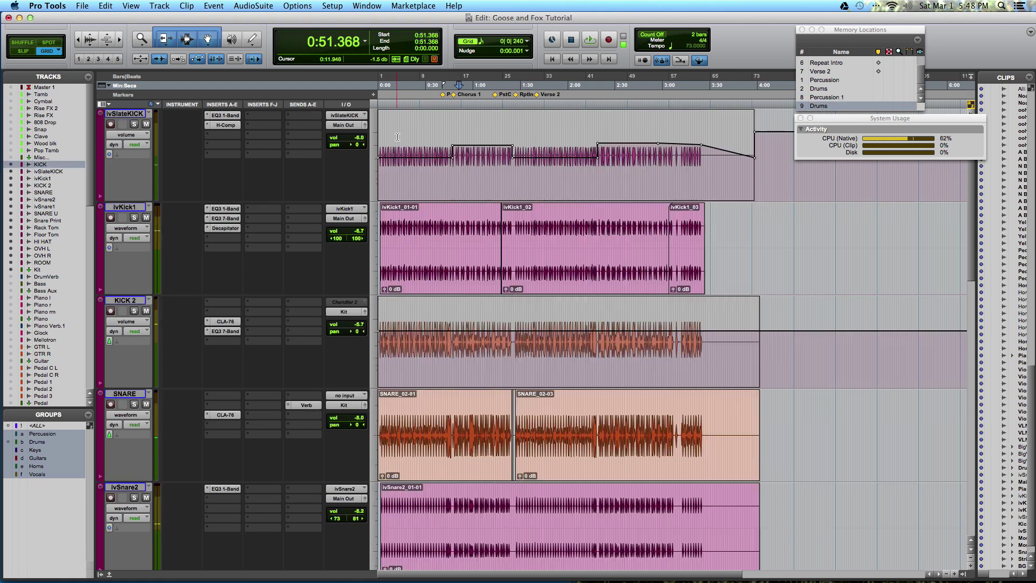
# Show every track in the session again.
pyautogui.scroll(-15, 397, 137)
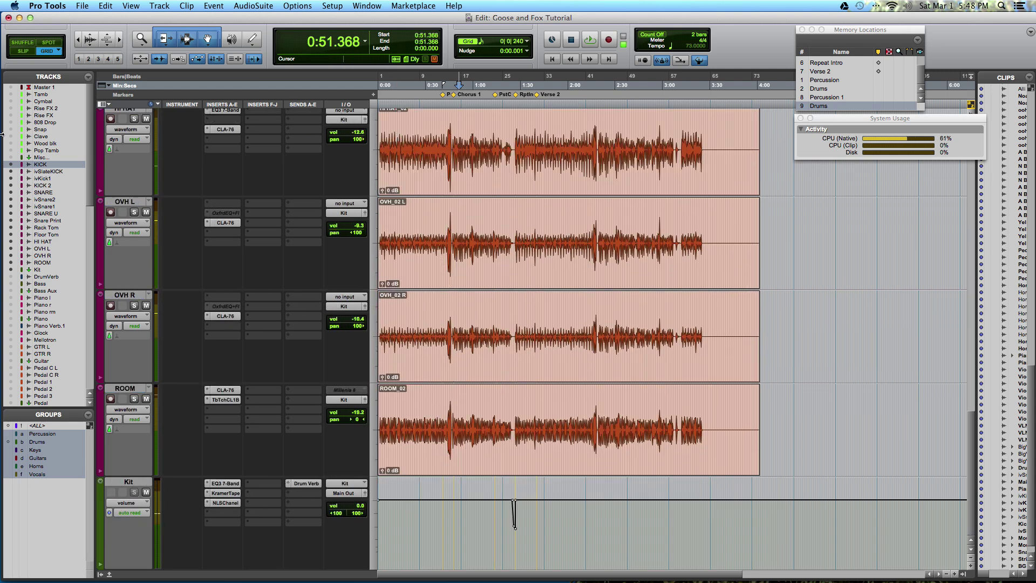
pyautogui.keyDown('alt'); pyautogui.click(10, 201); pyautogui.keyUp('alt')
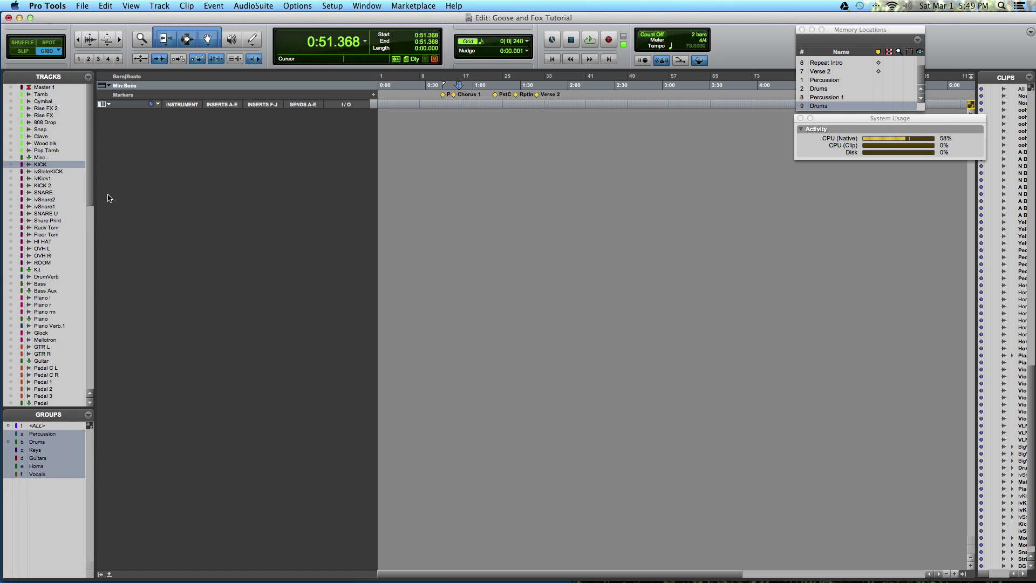
pyautogui.keyDown('alt'); pyautogui.click(12, 203); pyautogui.keyUp('alt')
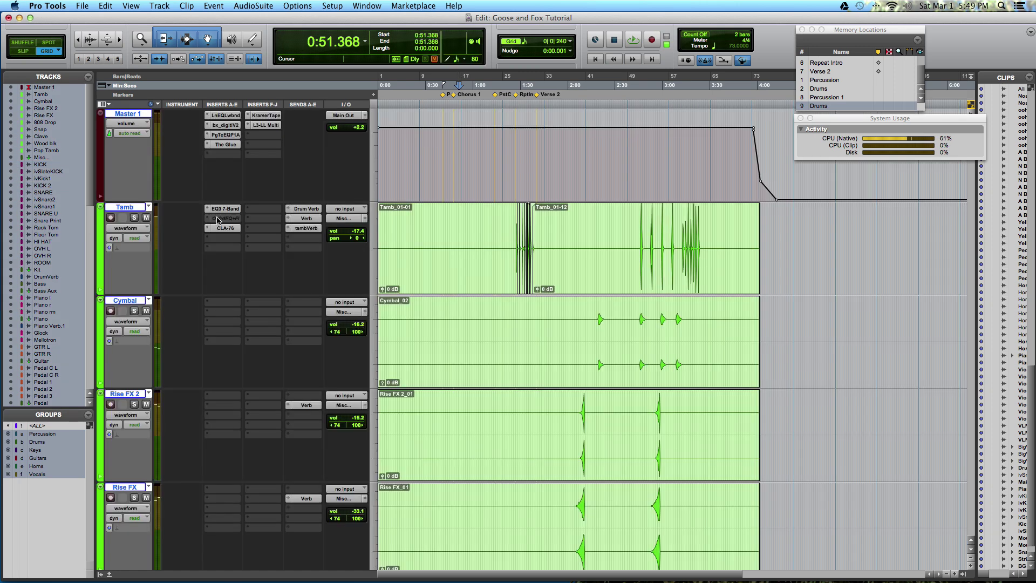